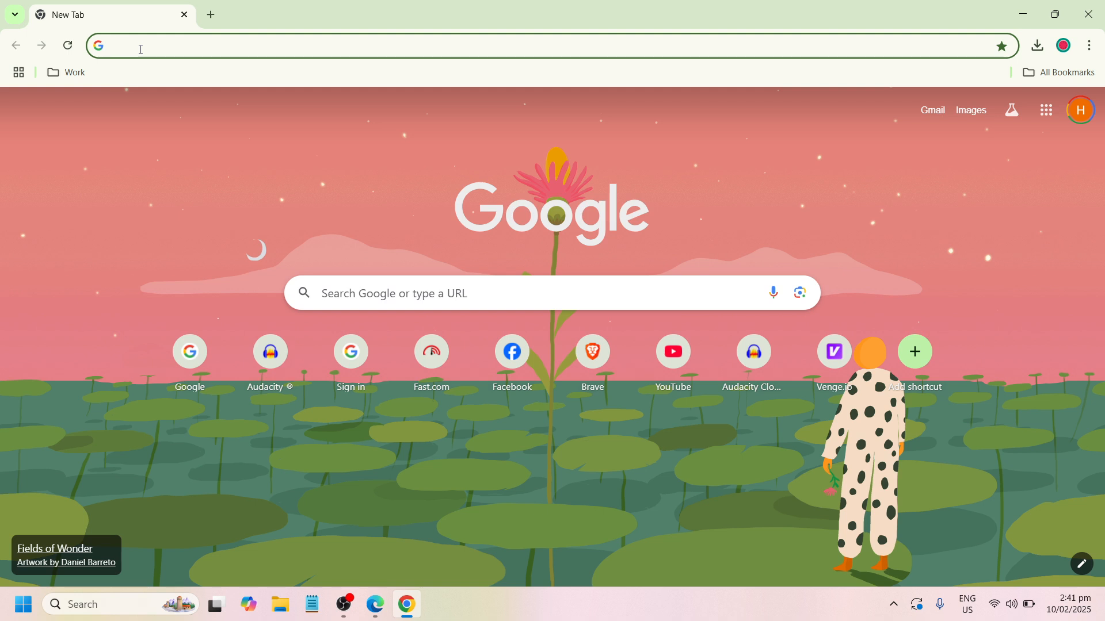
# Step: Search the web for "google form" and open the Google Forms sign-in result
pyautogui.write('google form')
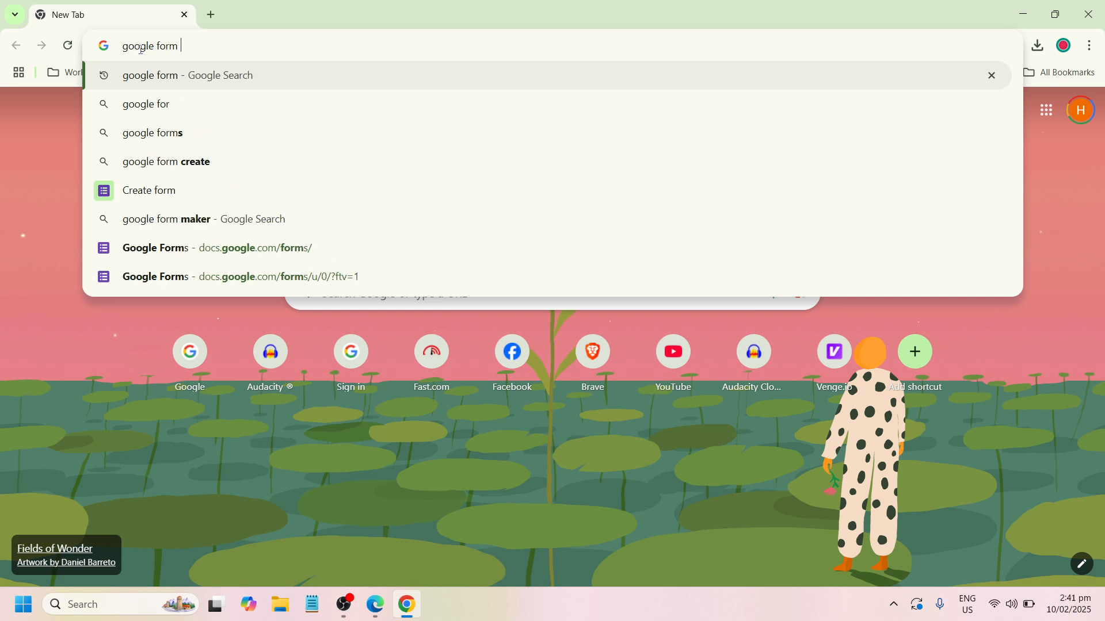
pyautogui.press('Return')
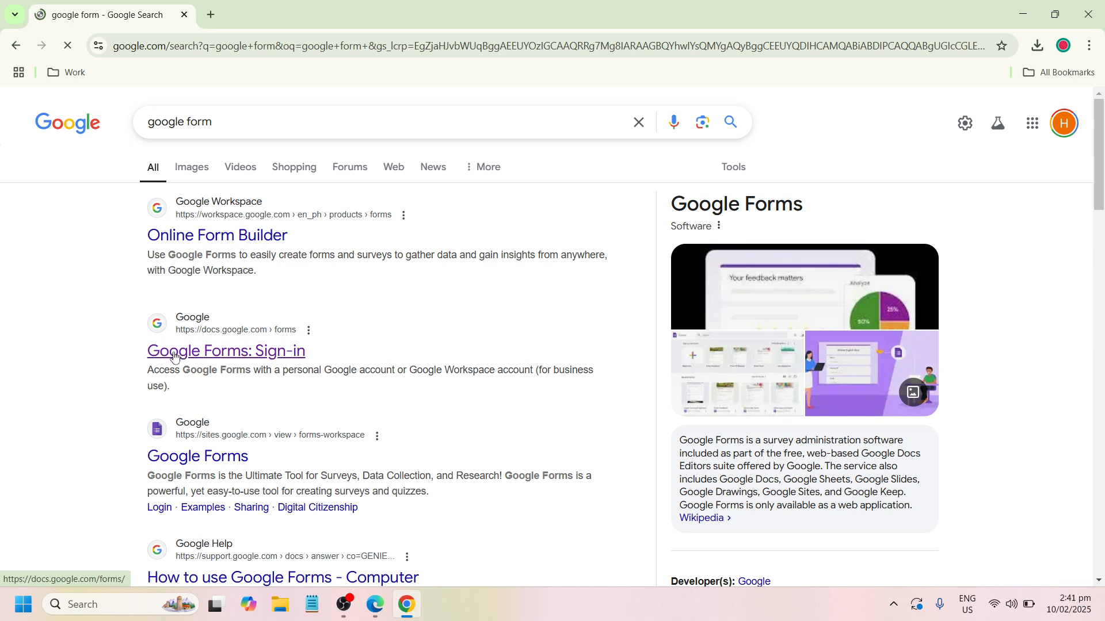
pyautogui.click(242, 358)
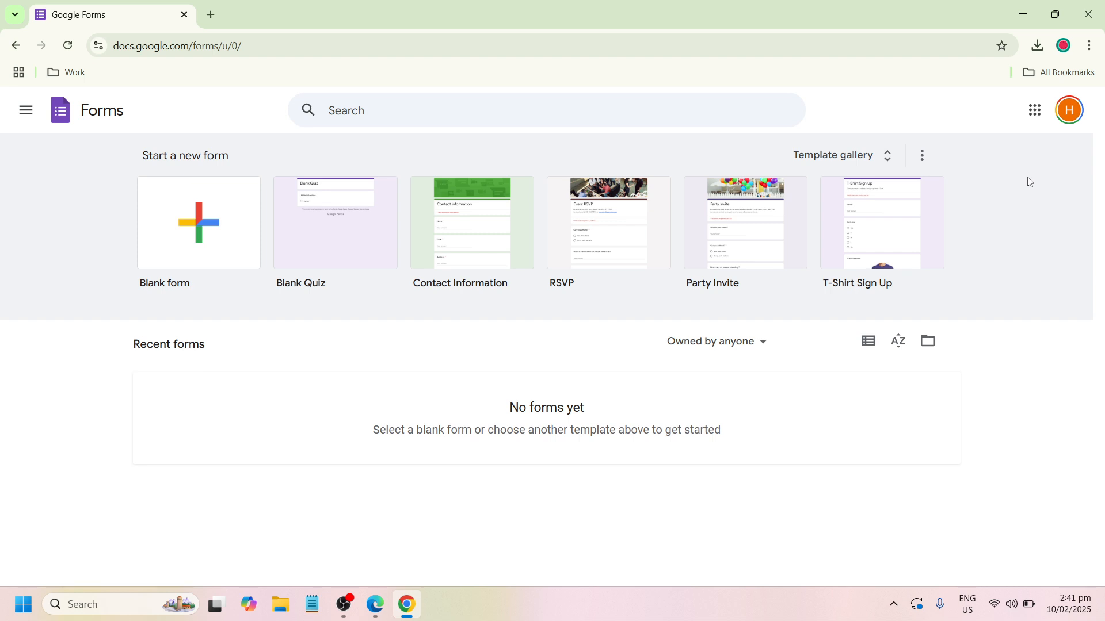
# Step: Create a form from the Blank Quiz template in the Education section of the template gallery
pyautogui.click(843, 156)
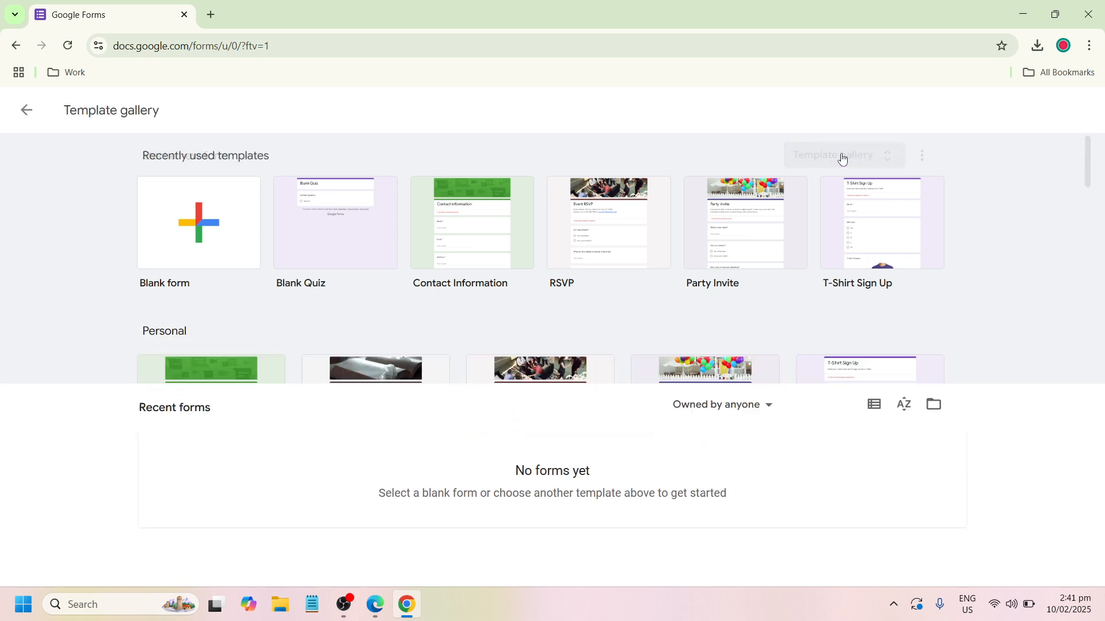
pyautogui.moveTo(1087, 226)
pyautogui.mouseDown()
pyautogui.moveTo(1086, 264)
pyautogui.moveTo(1085, 221)
pyautogui.mouseUp()
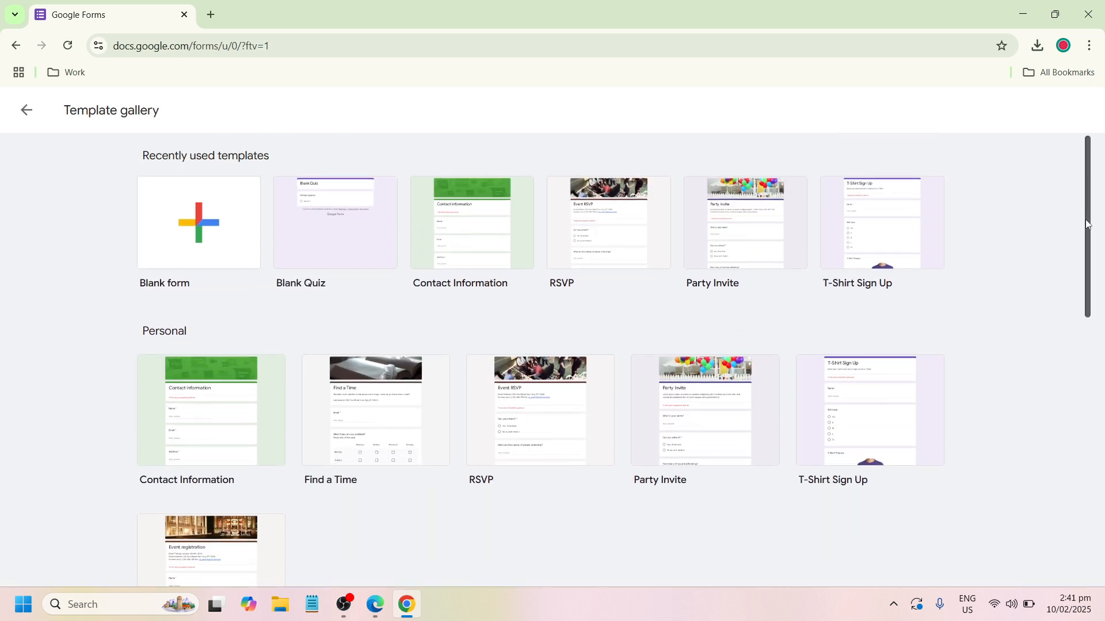
pyautogui.moveTo(1086, 225); pyautogui.dragTo(1082, 288)
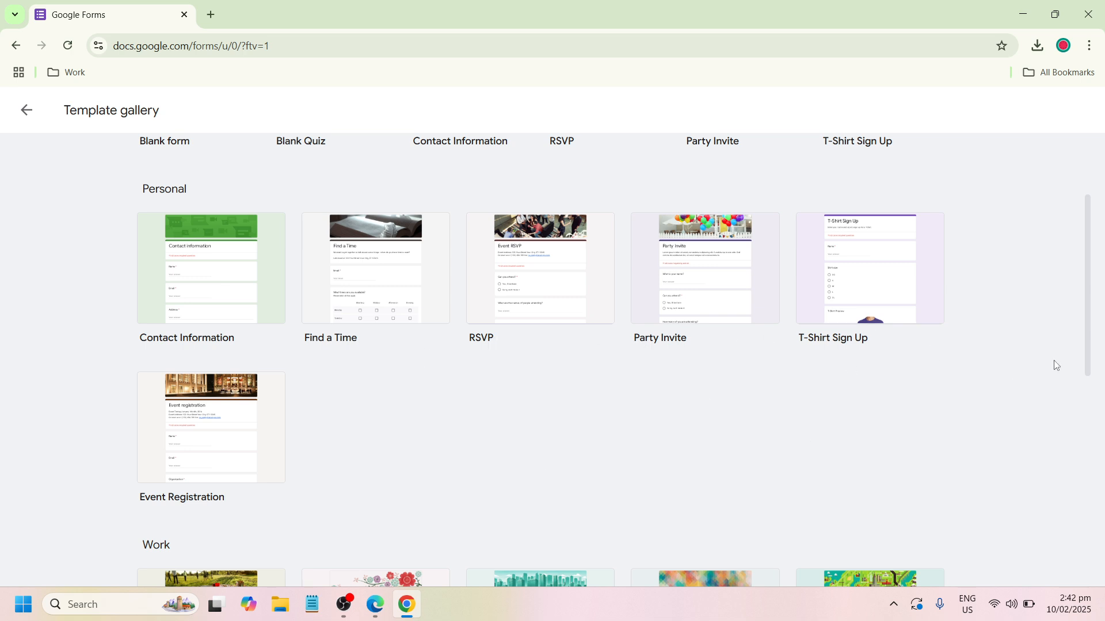
pyautogui.moveTo(1088, 364); pyautogui.dragTo(1088, 482)
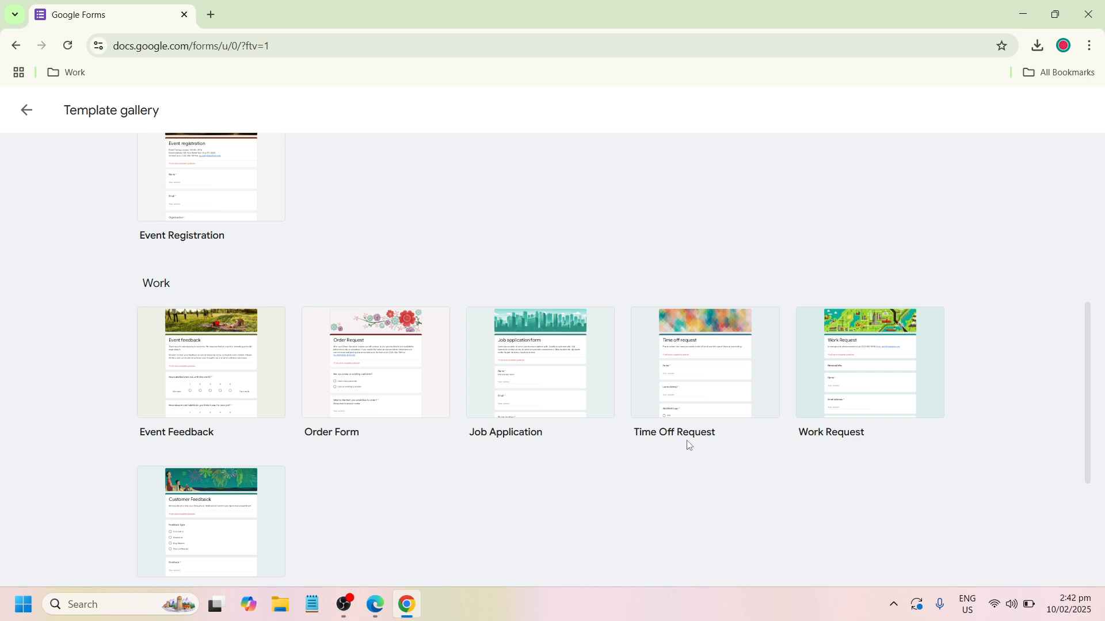
pyautogui.moveTo(1086, 439); pyautogui.dragTo(1087, 554)
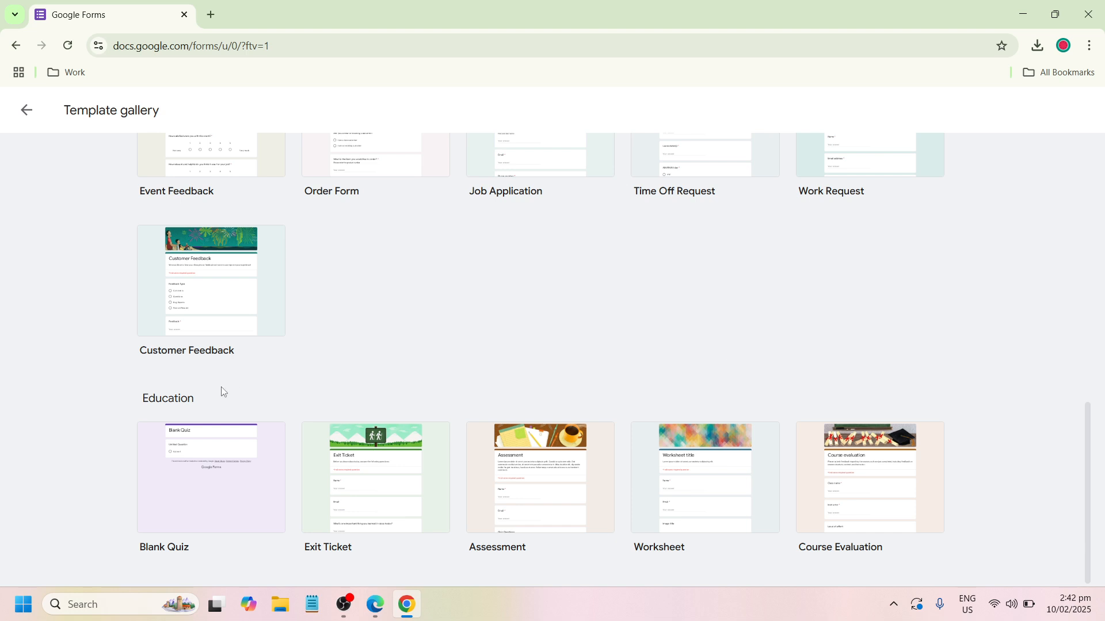
pyautogui.click(212, 490)
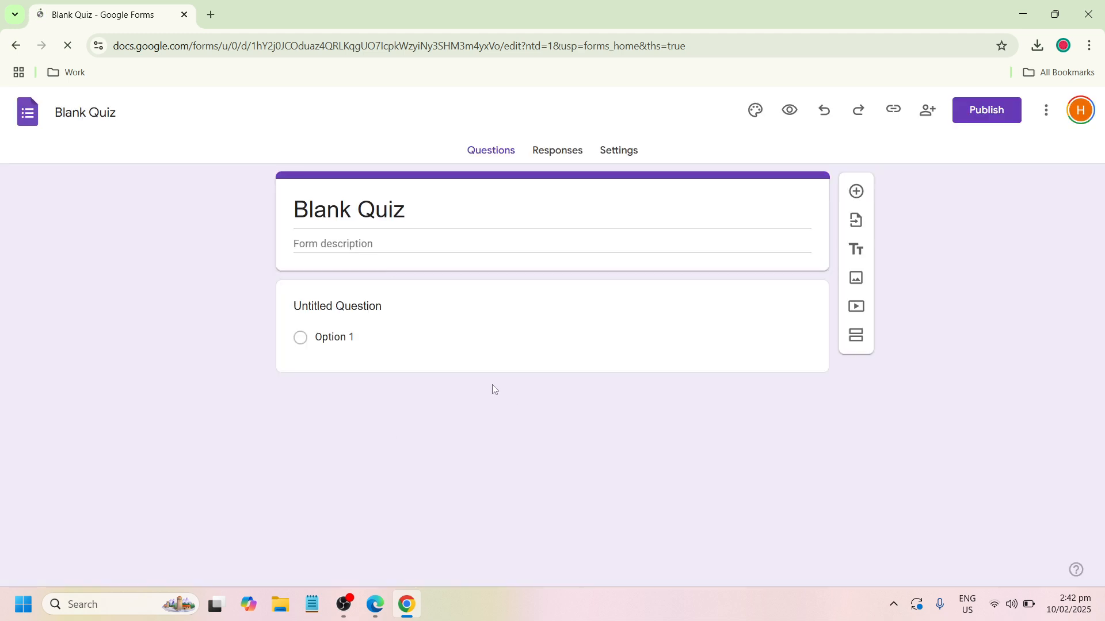
# Step: Enter "English Quiz" as the form description under the Blank Quiz title
pyautogui.click(335, 244)
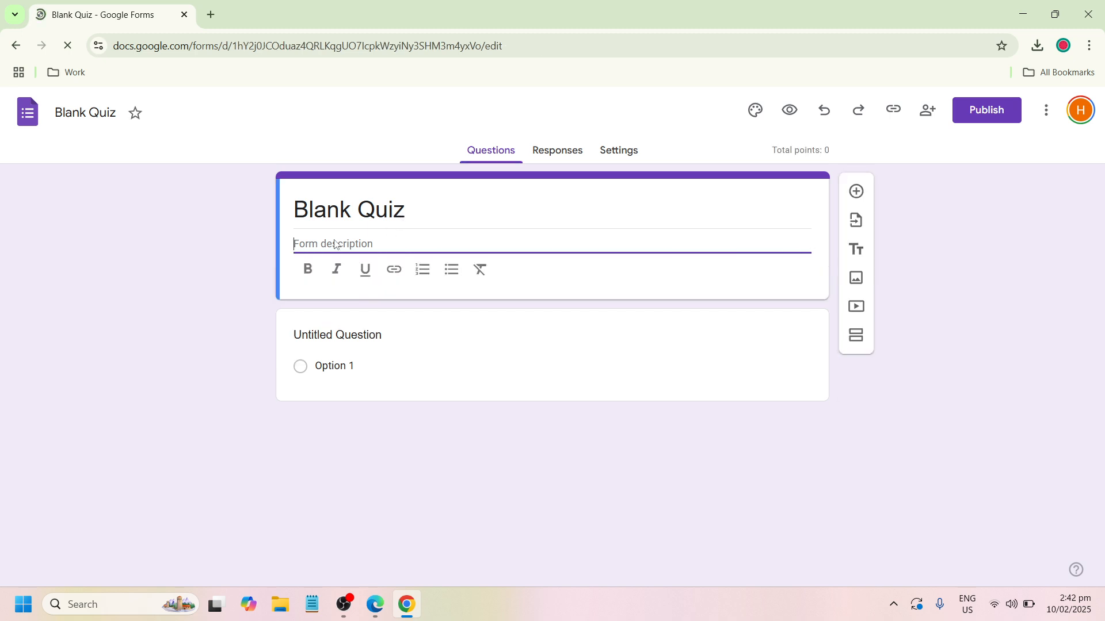
pyautogui.write('English ')
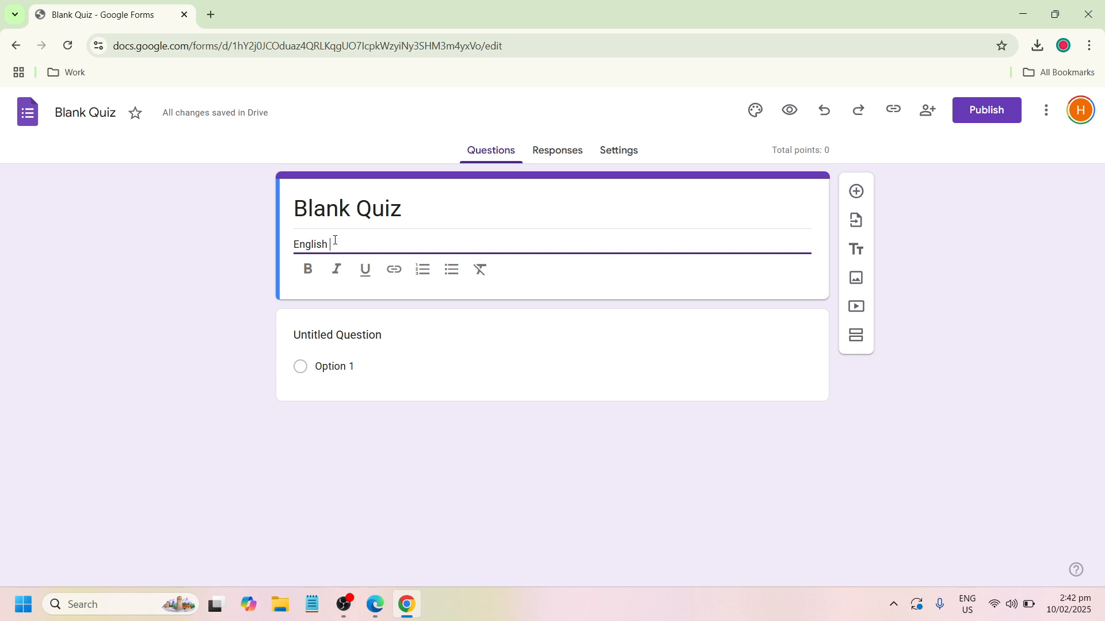
pyautogui.write('Gui')
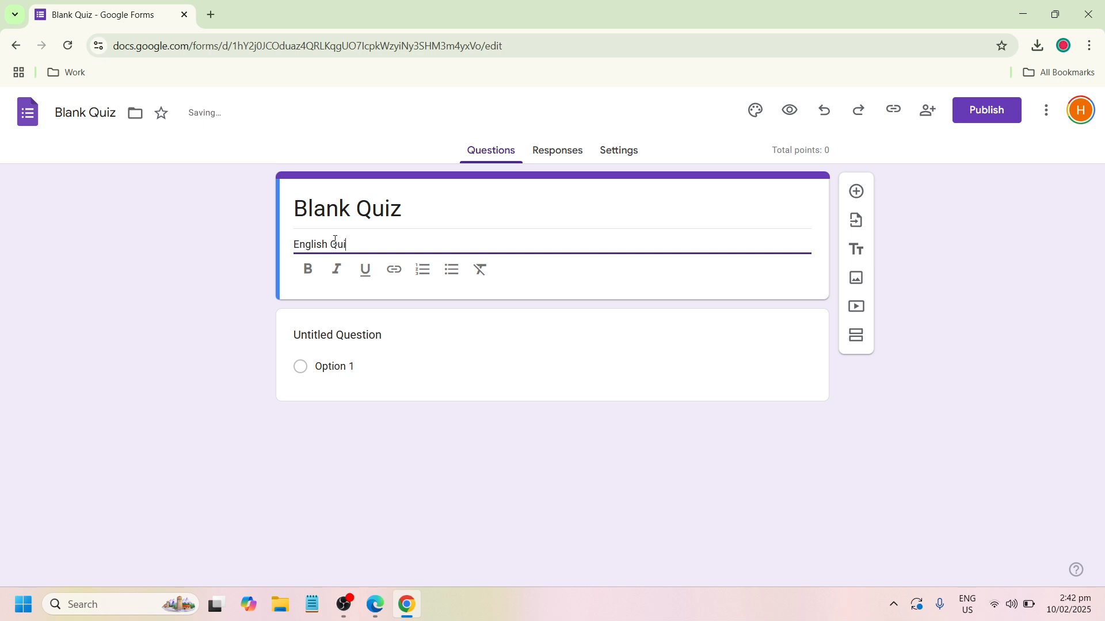
pyautogui.write('z')
# Step: Replace the untitled question's text with "1. What is the antonym of beautiful?"
pyautogui.click(359, 339)
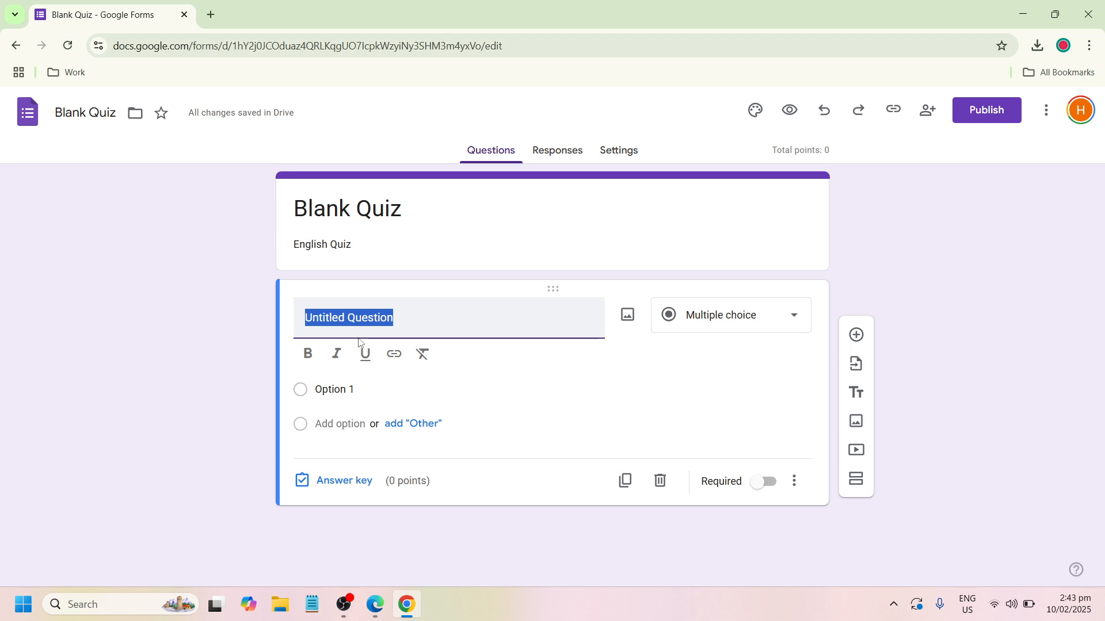
pyautogui.write('1')
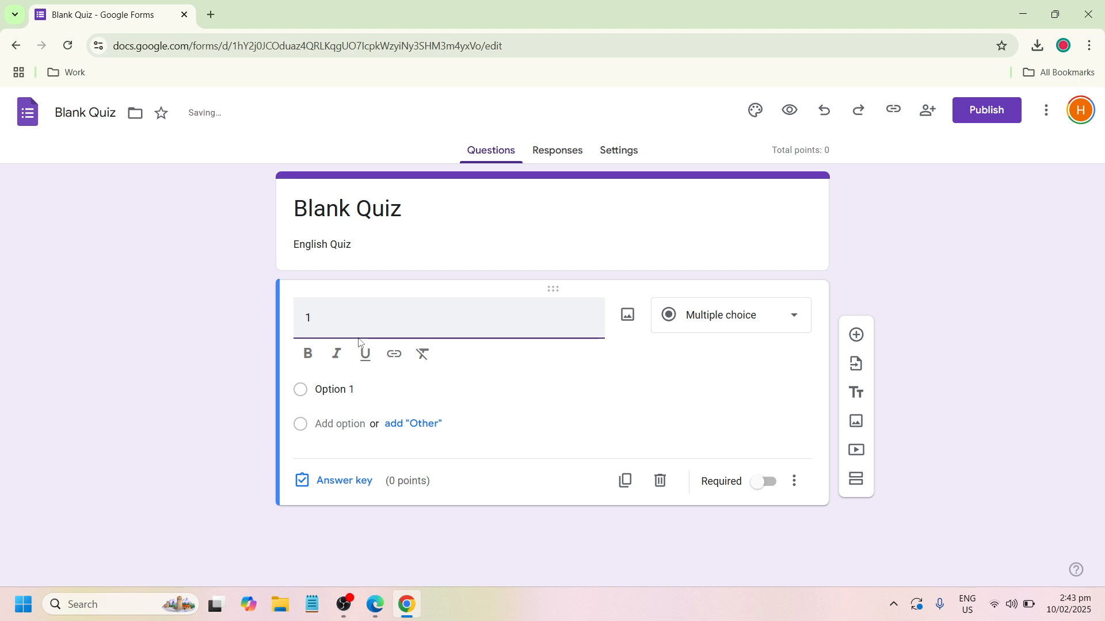
pyautogui.write('. What is the a')
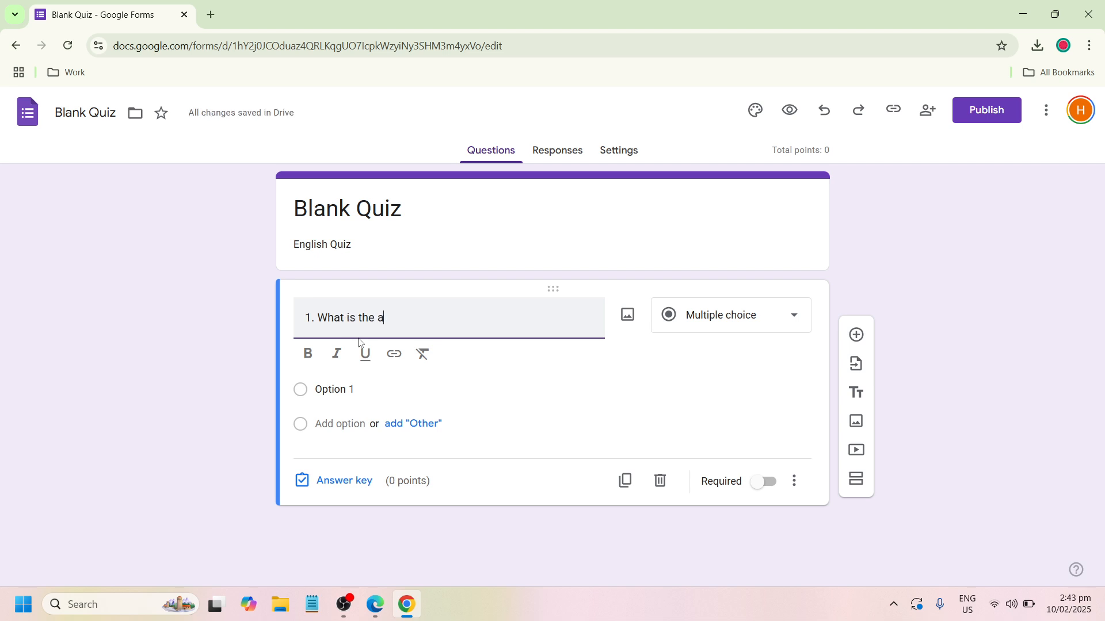
pyautogui.write('ntonym of beauti')
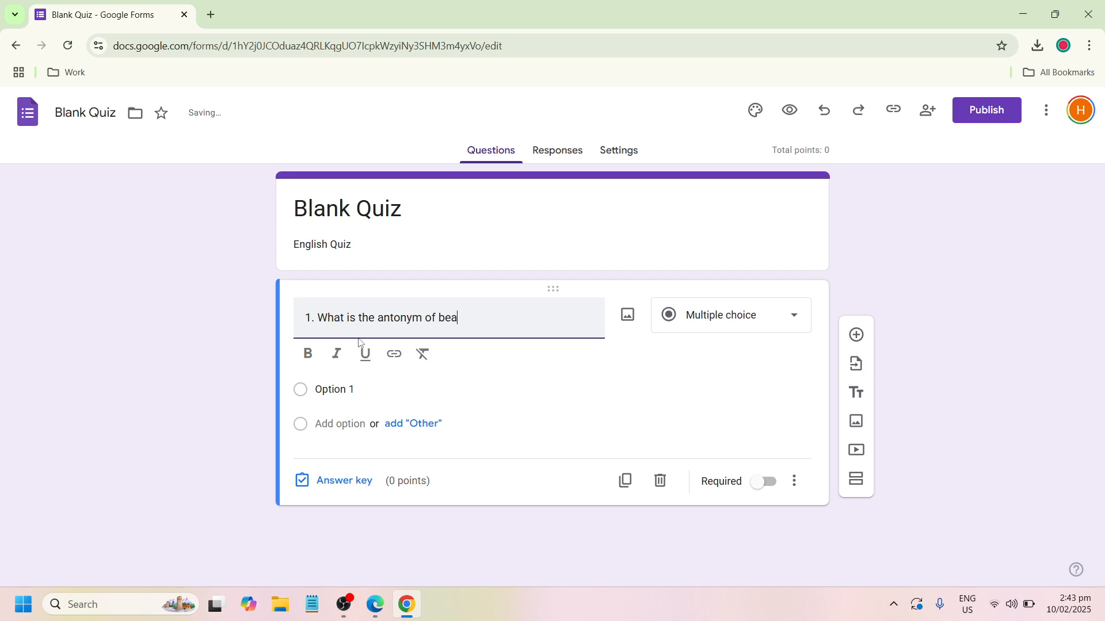
pyautogui.write('ful')
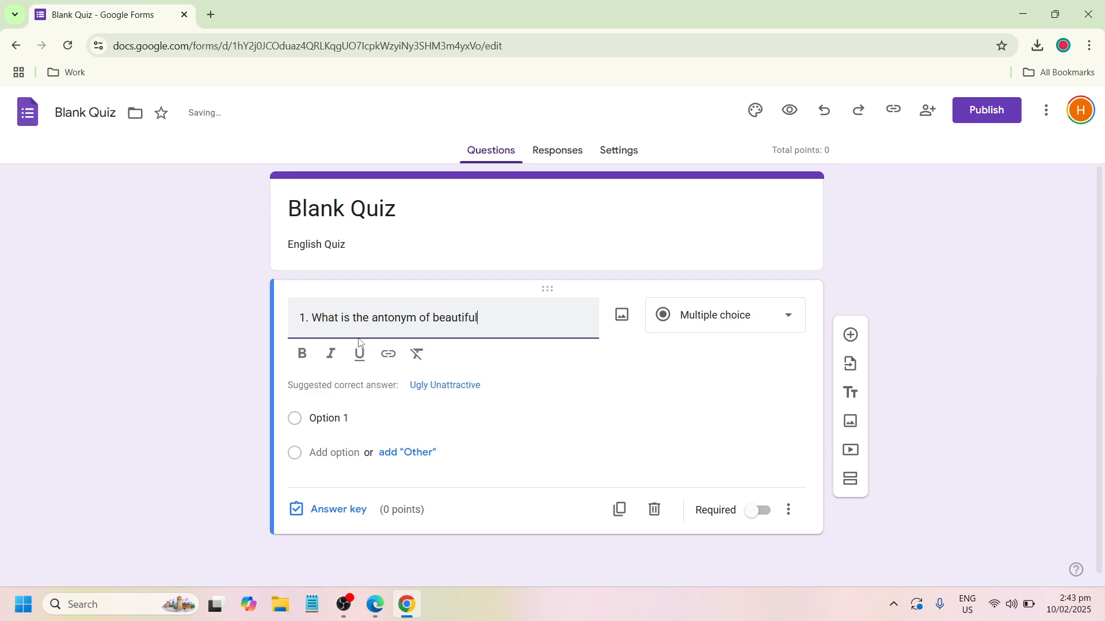
pyautogui.write('?')
# Step: Format the word "antonym" in italics and the word "beautiful" in bold in question 1
pyautogui.doubleClick(393, 320)
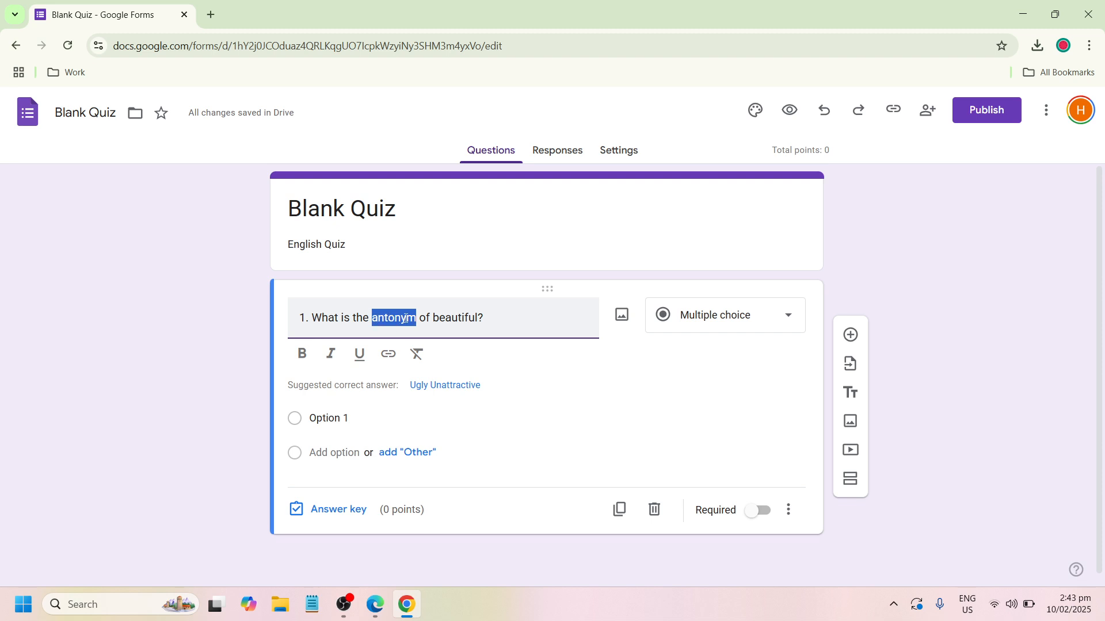
pyautogui.click(330, 354)
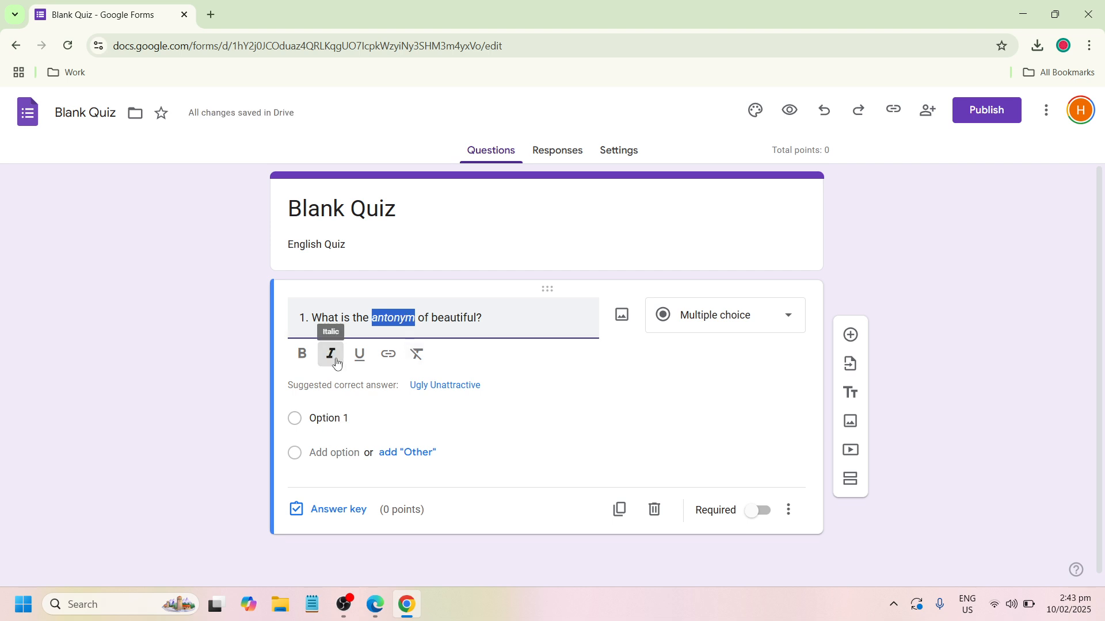
pyautogui.doubleClick(458, 320)
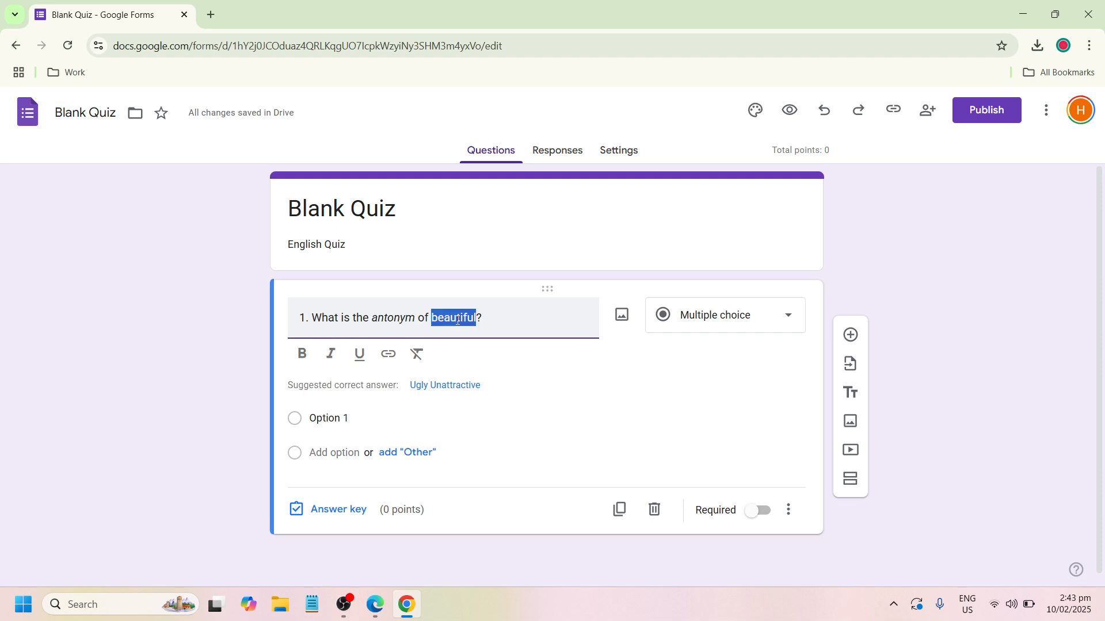
pyautogui.click(304, 356)
pyautogui.click(625, 370)
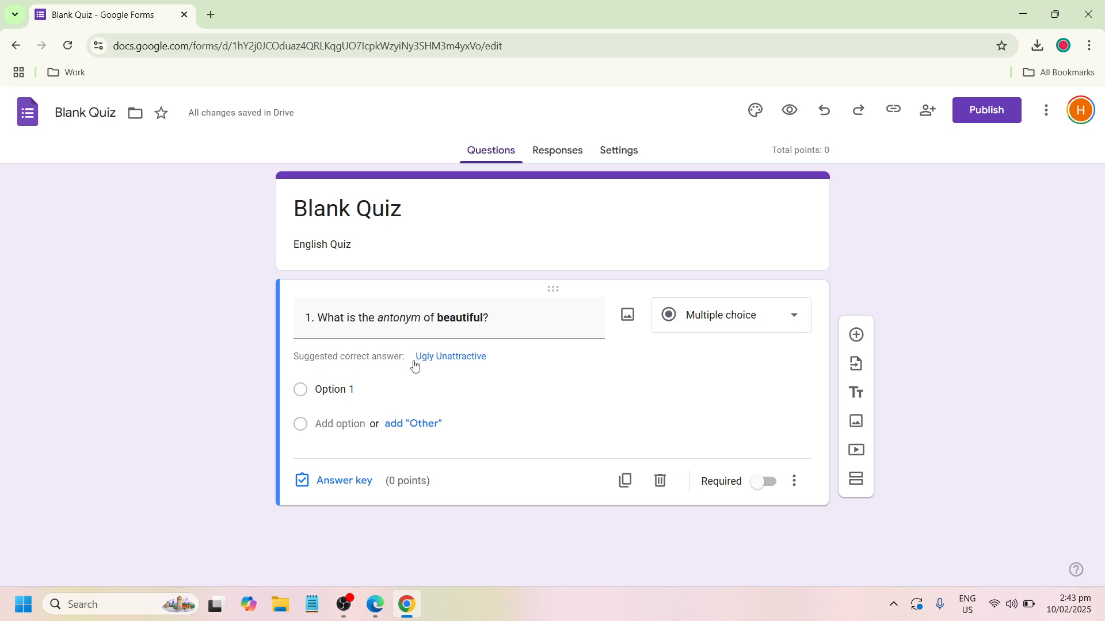
# Step: Fill in four answer options for question 1: "ugly", "pretty", "attractive" and "gorgeous"
pyautogui.click(301, 394)
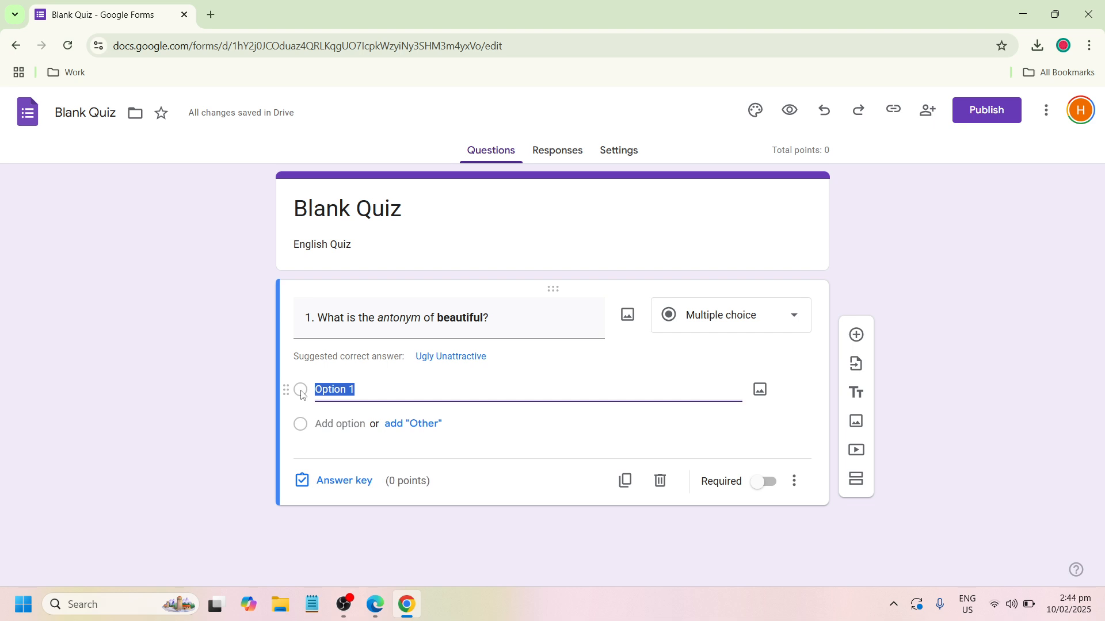
pyautogui.write('ugly')
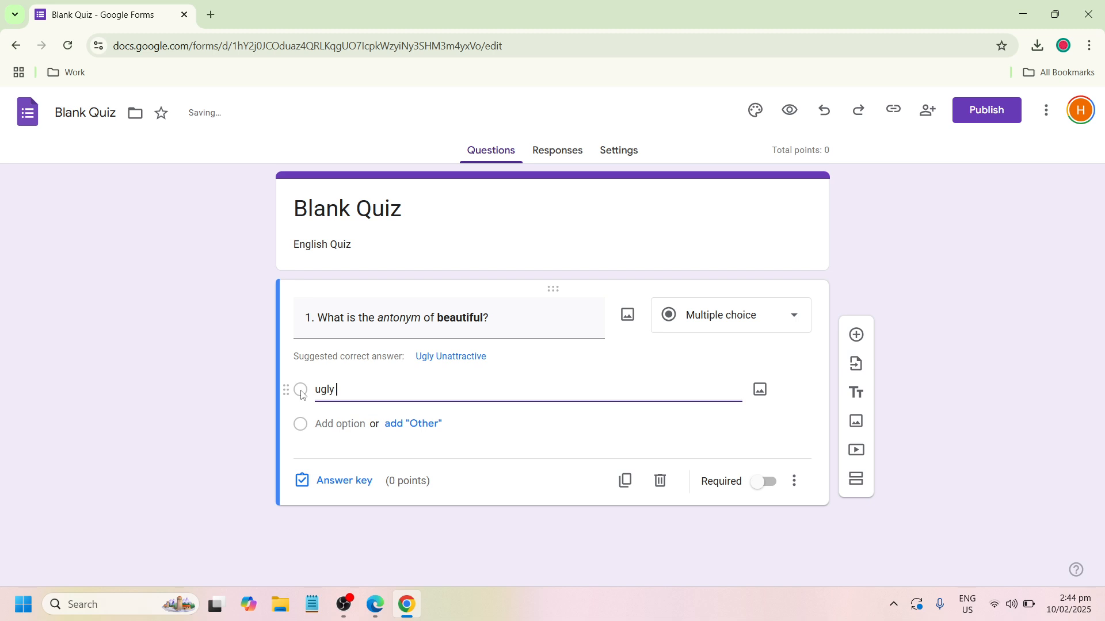
pyautogui.click(302, 429)
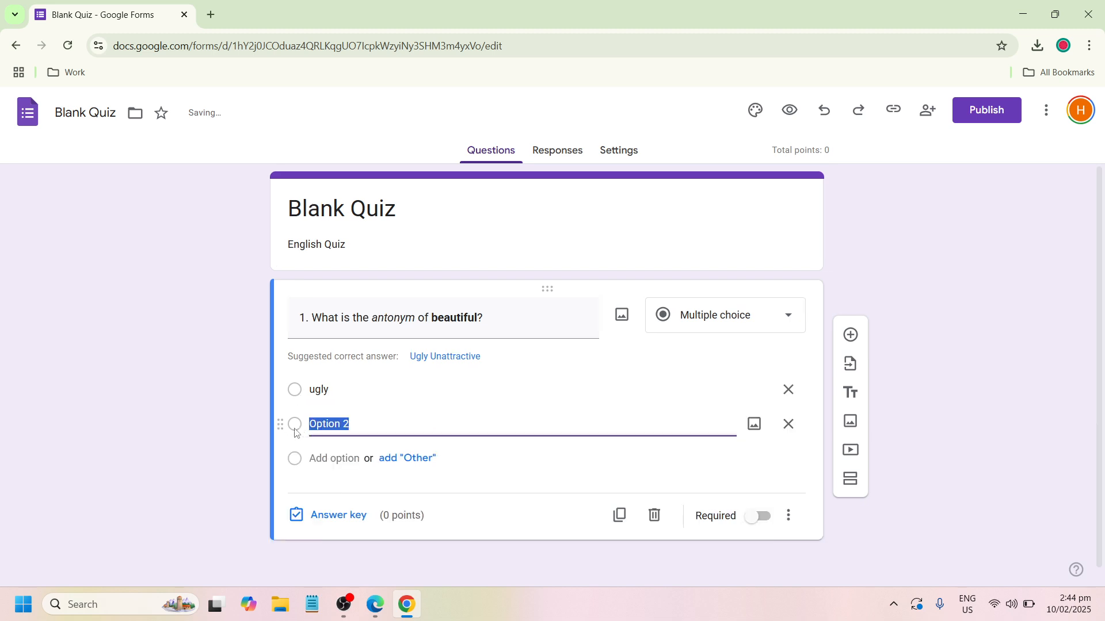
pyautogui.write('b')
pyautogui.press('BackSpace')
pyautogui.write('pretty')
pyautogui.click(292, 464)
pyautogui.write('a')
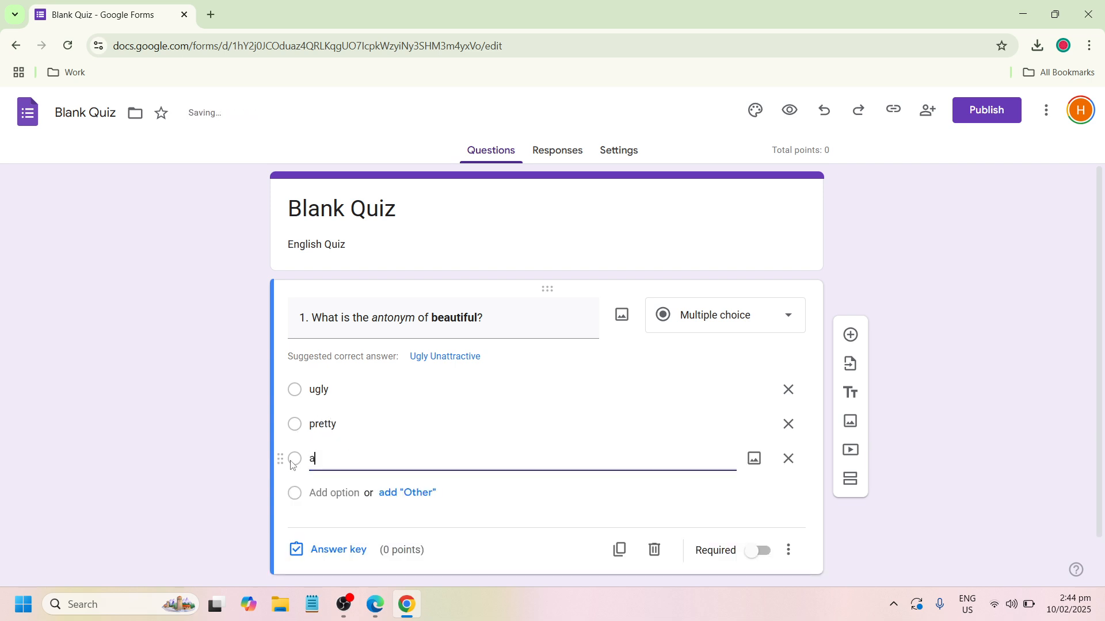
pyautogui.write('ttractive')
pyautogui.click(294, 494)
pyautogui.write('g')
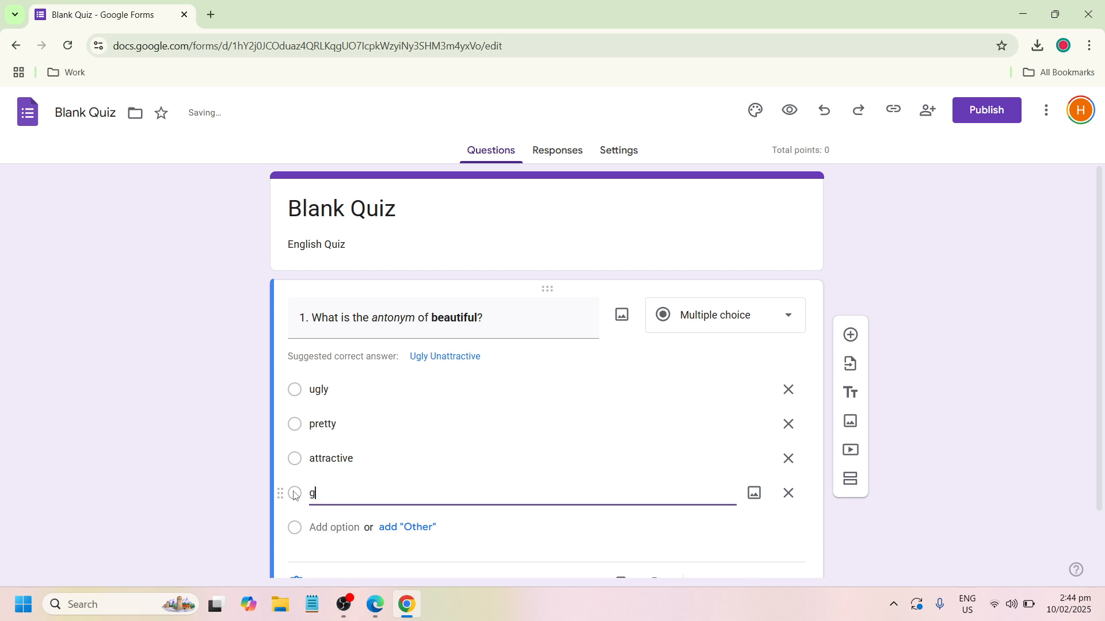
pyautogui.write('orgeous')
pyautogui.doubleClick(503, 487)
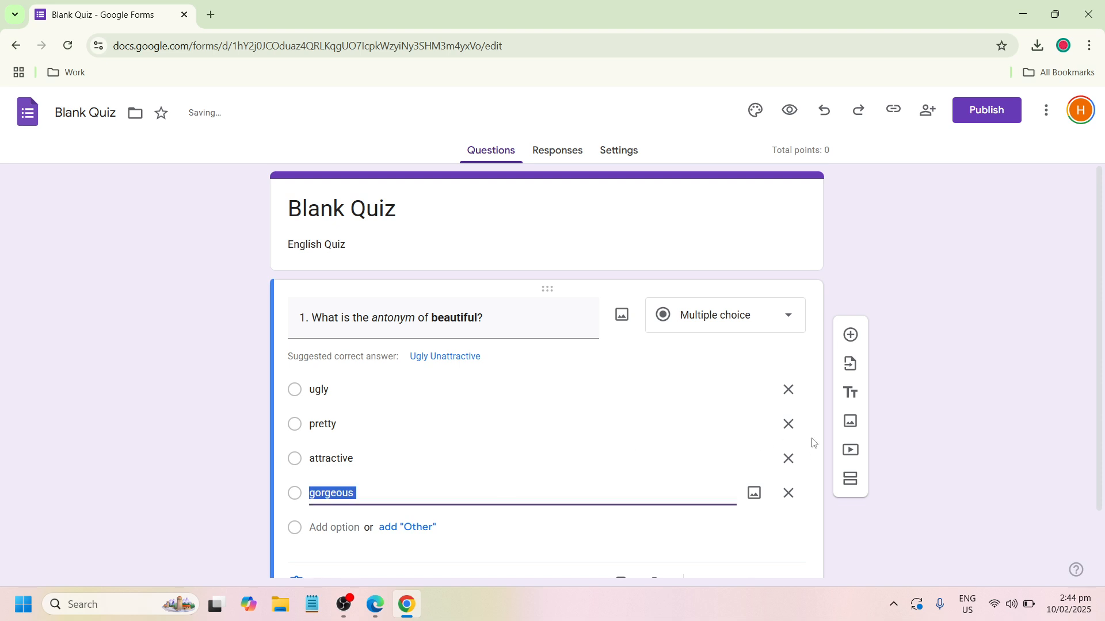
# Step: Mark "ugly" as the correct answer in question 1's answer key and set its value to 5 points
pyautogui.scroll(-1, 1099, 456)
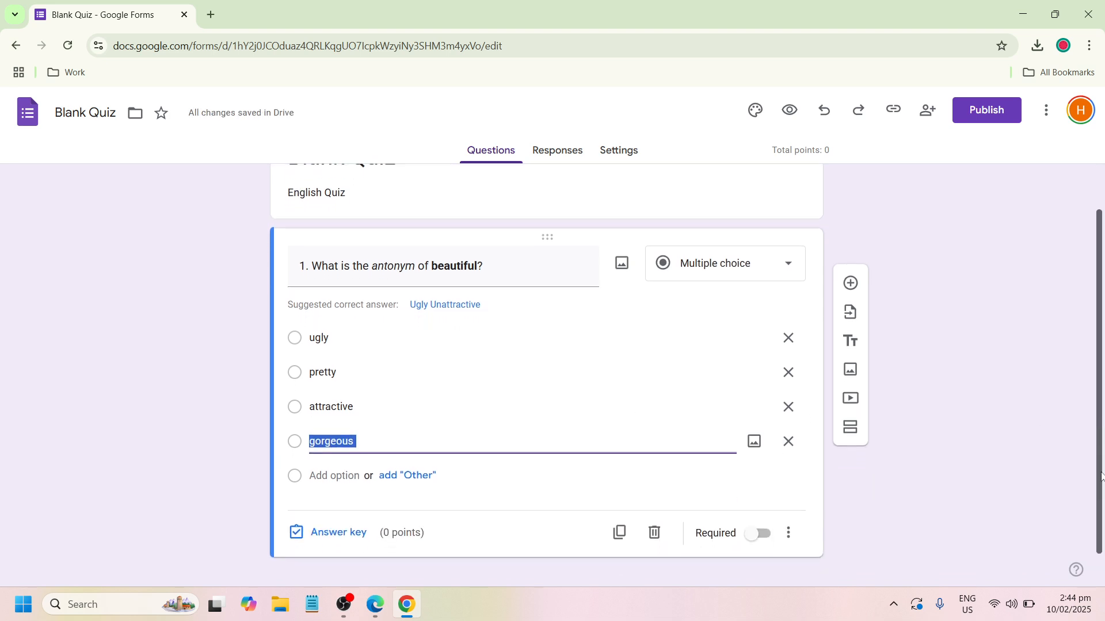
pyautogui.click(330, 534)
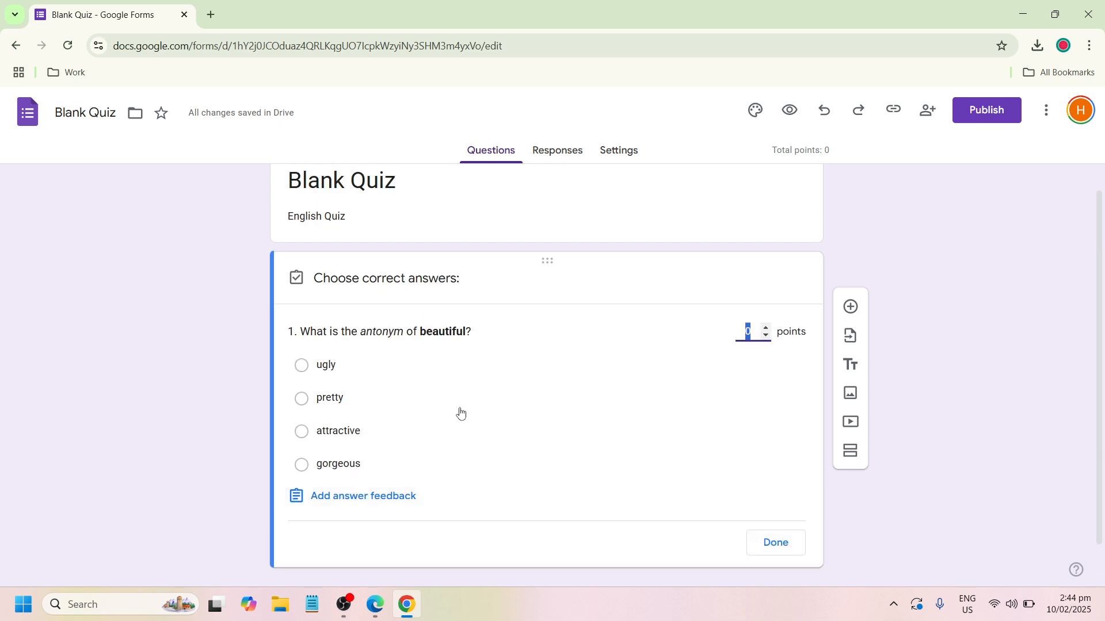
pyautogui.click(301, 372)
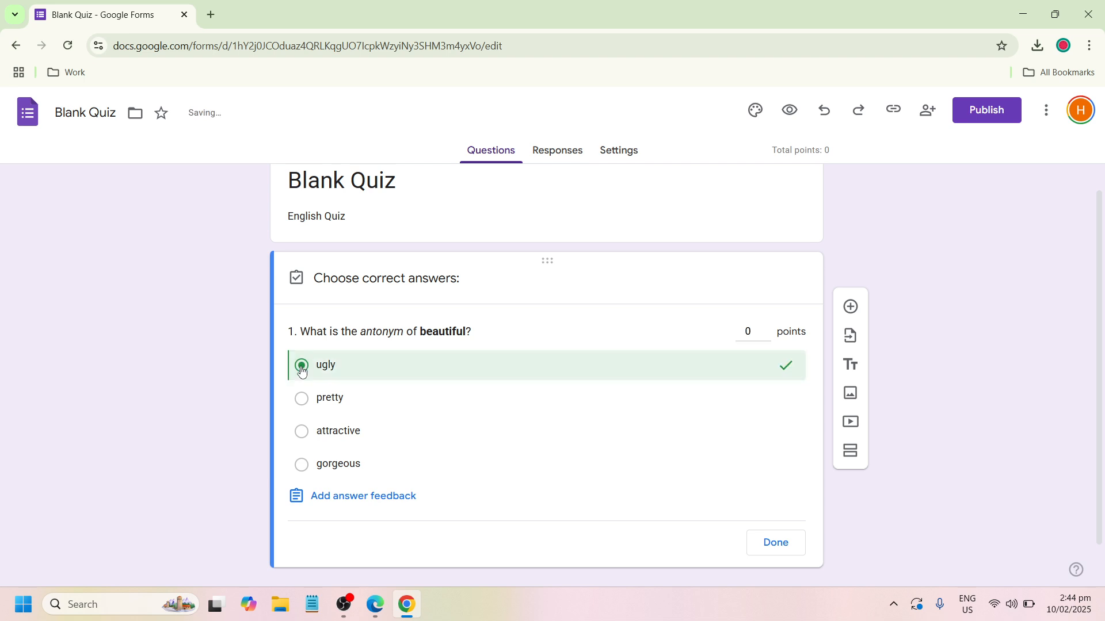
pyautogui.click(752, 331)
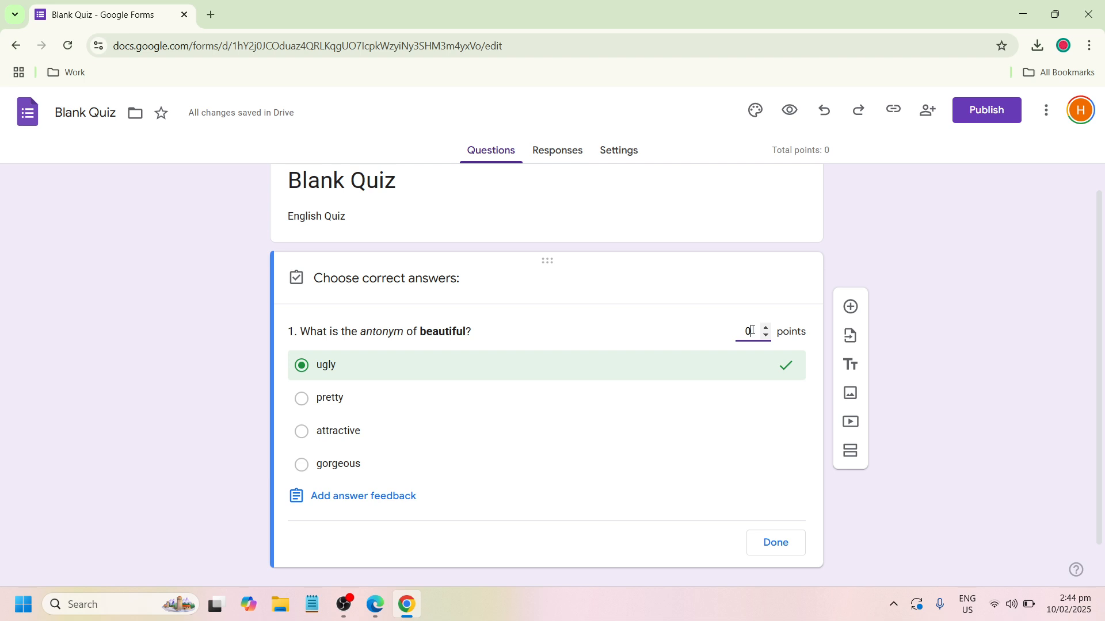
pyautogui.press('BackSpace')
# Step: Add a new question with the text "2. What is the synonym of fast?" below question 1
pyautogui.click(851, 307)
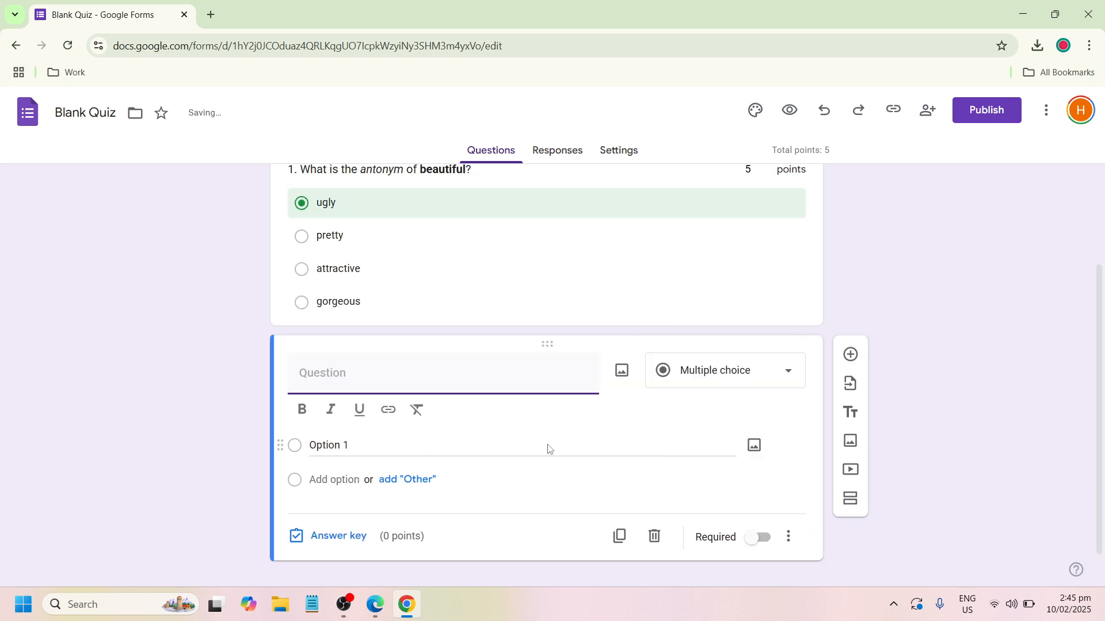
pyautogui.write('2. What')
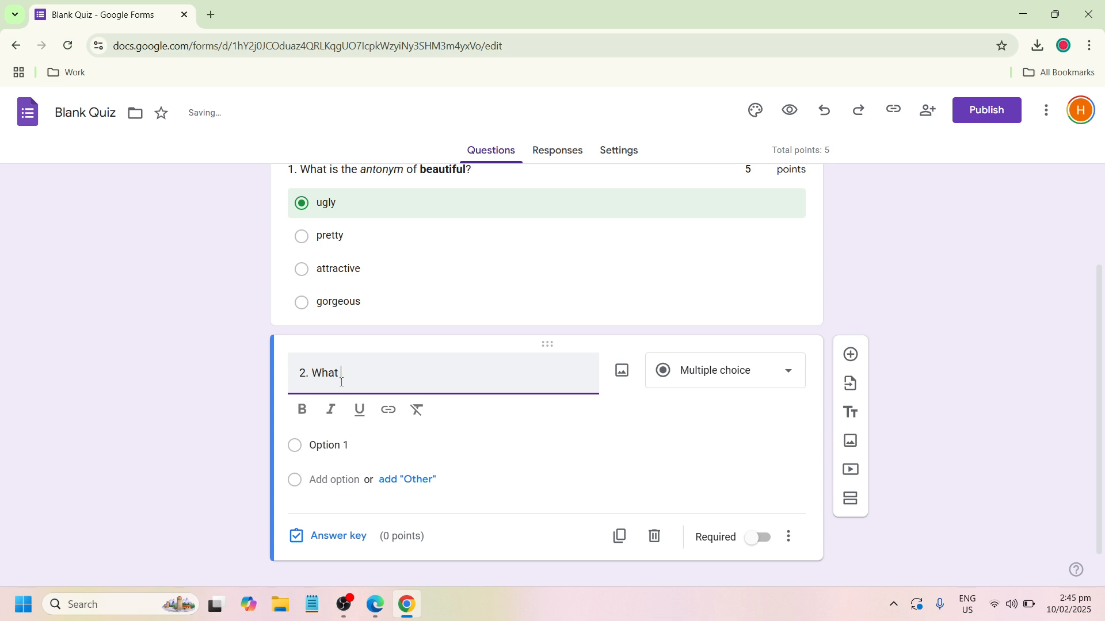
pyautogui.write(' is the synon')
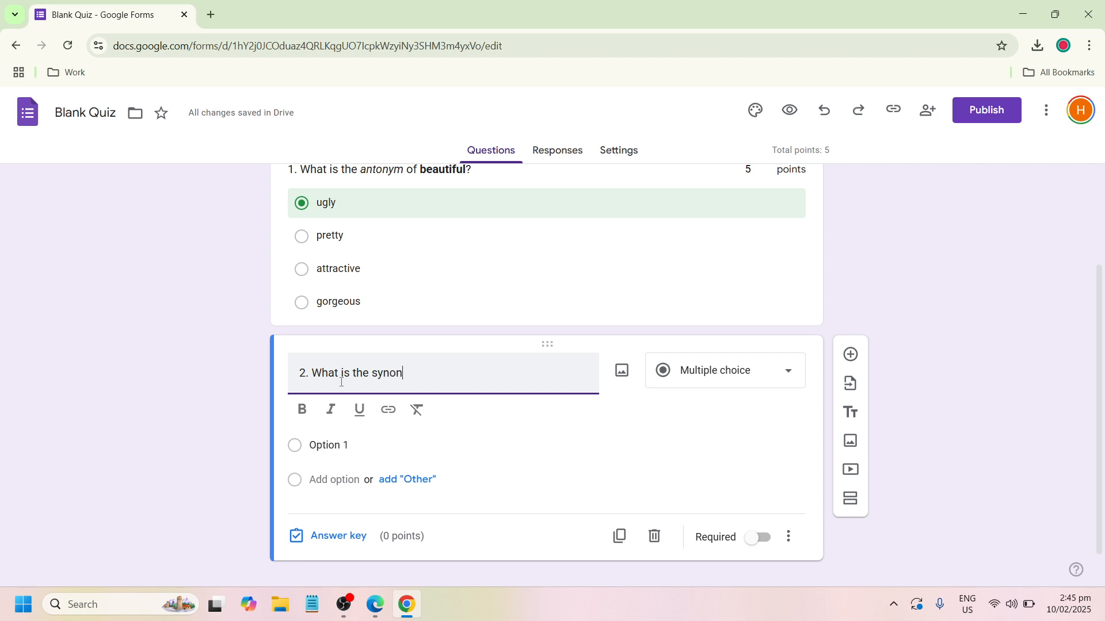
pyautogui.write('ym of fas')
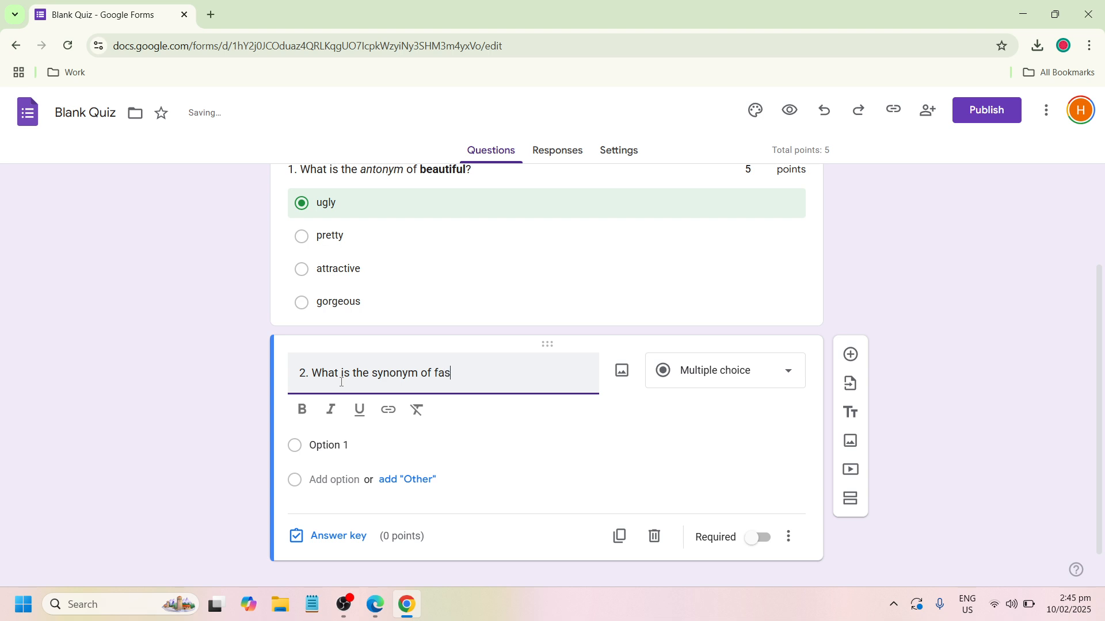
pyautogui.write('t?')
# Step: Format the word "synonym" in italics and the word "fast" in bold in question 2
pyautogui.doubleClick(397, 375)
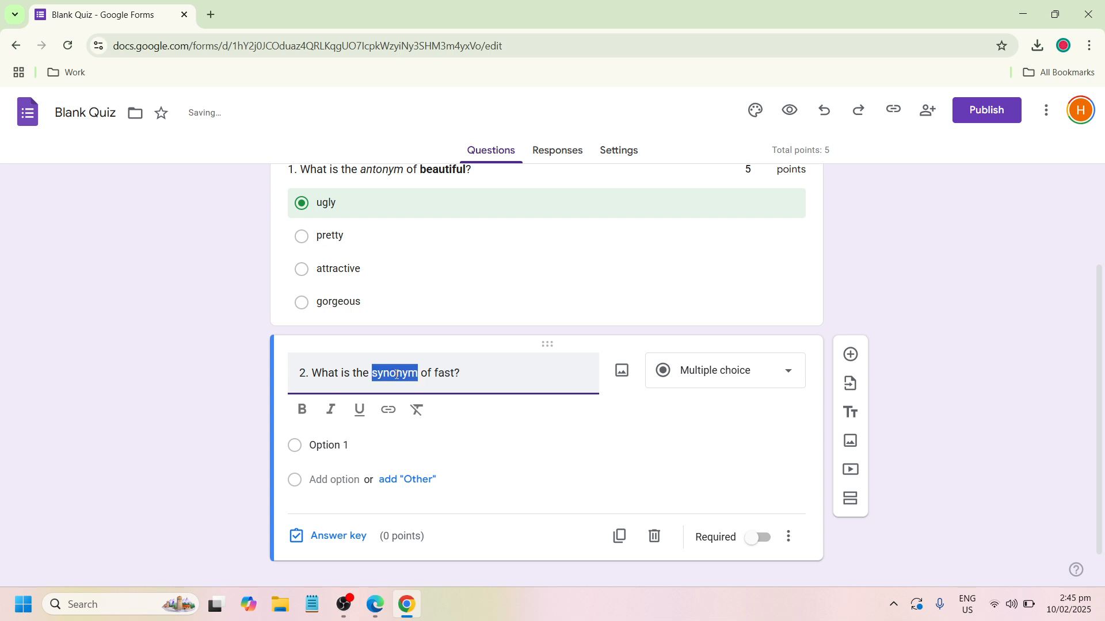
pyautogui.click(330, 410)
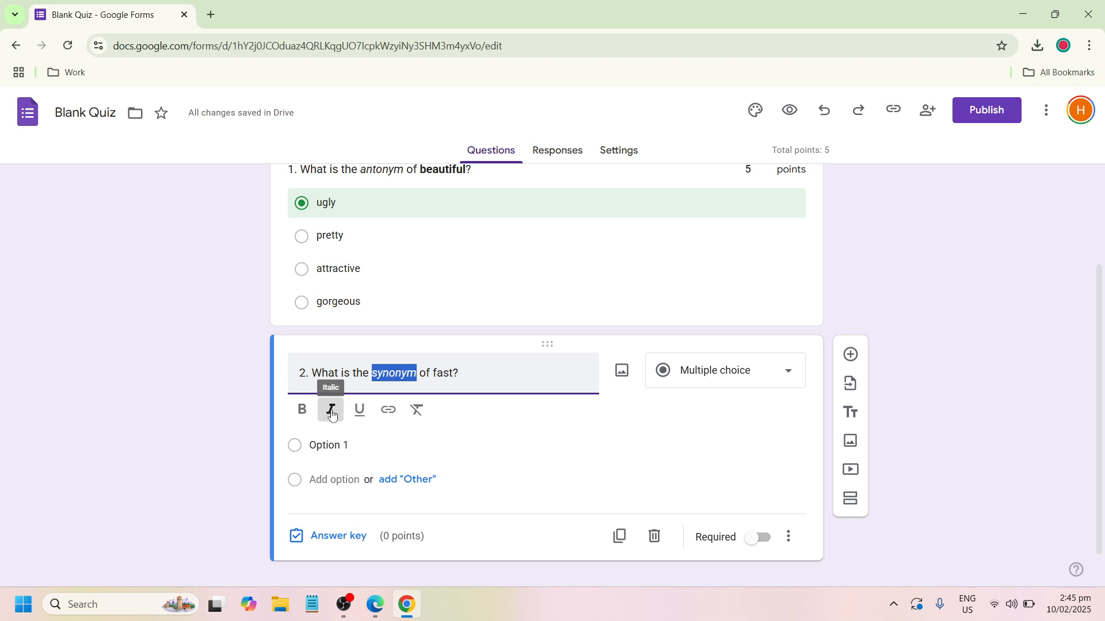
pyautogui.doubleClick(443, 374)
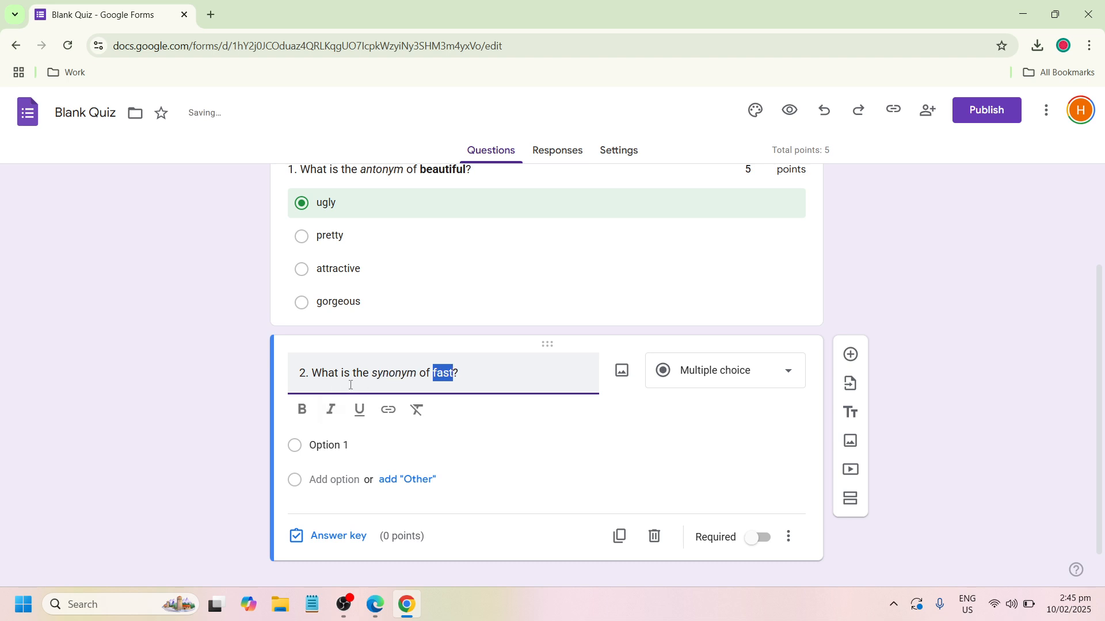
pyautogui.click(302, 410)
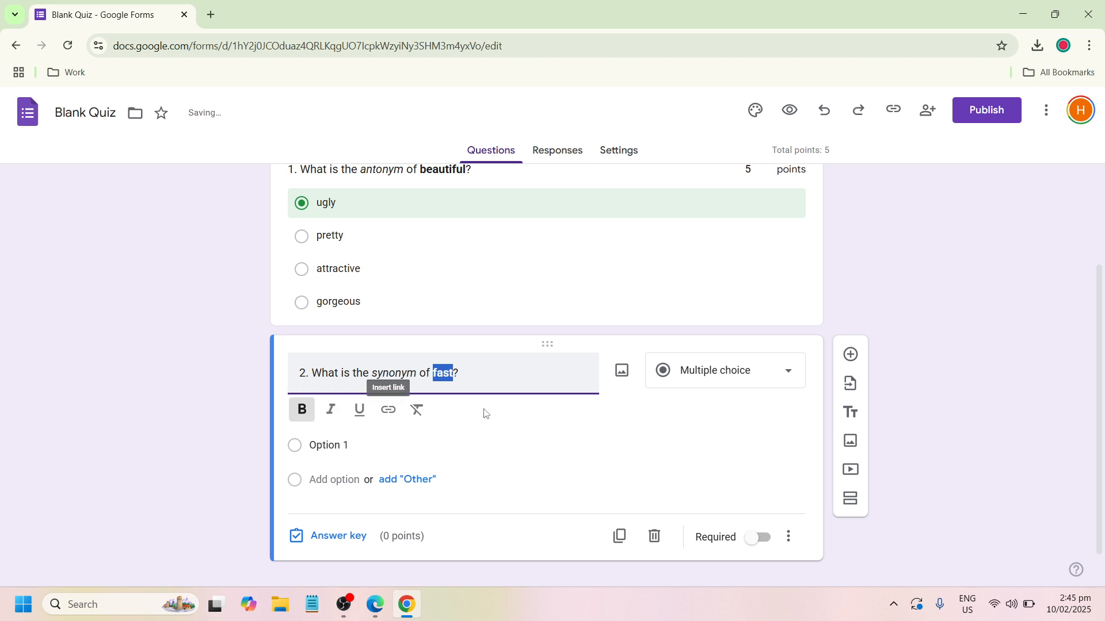
pyautogui.click(484, 374)
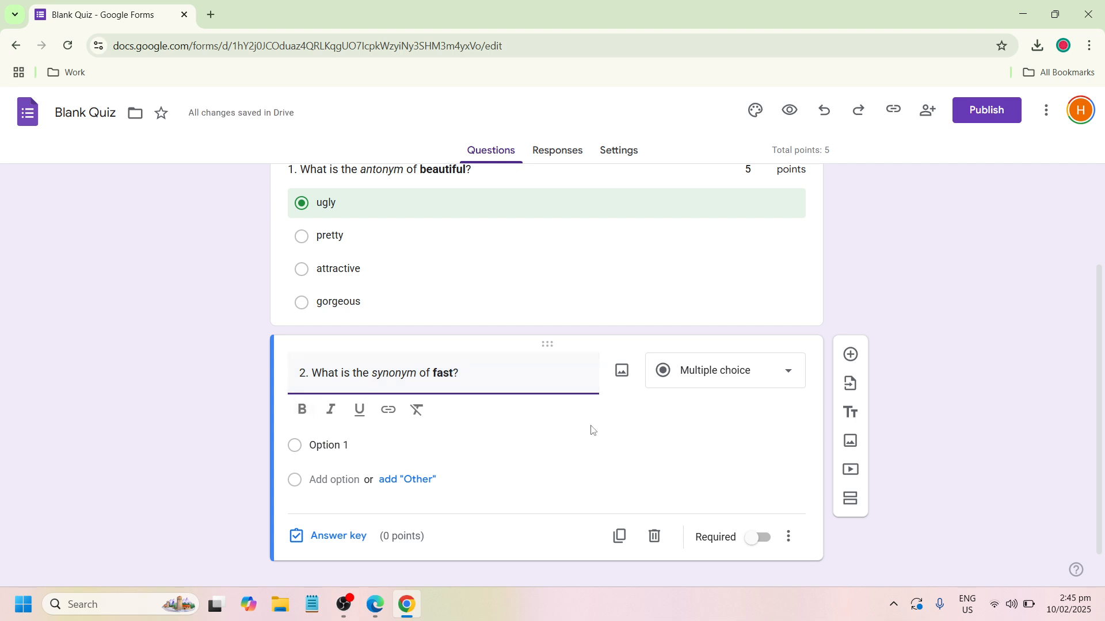
# Step: Fill in four answer options for question 2: "belatedly", "furious", "slow" and "tardily"
pyautogui.click(298, 448)
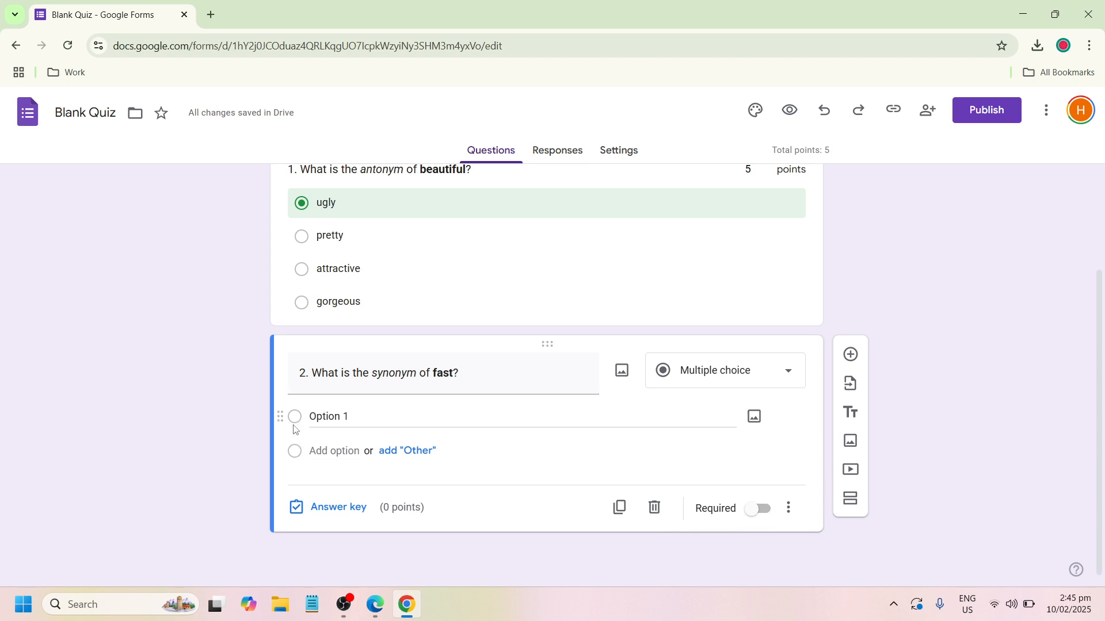
pyautogui.click(294, 419)
pyautogui.press('BackSpace')
pyautogui.write('belatedly')
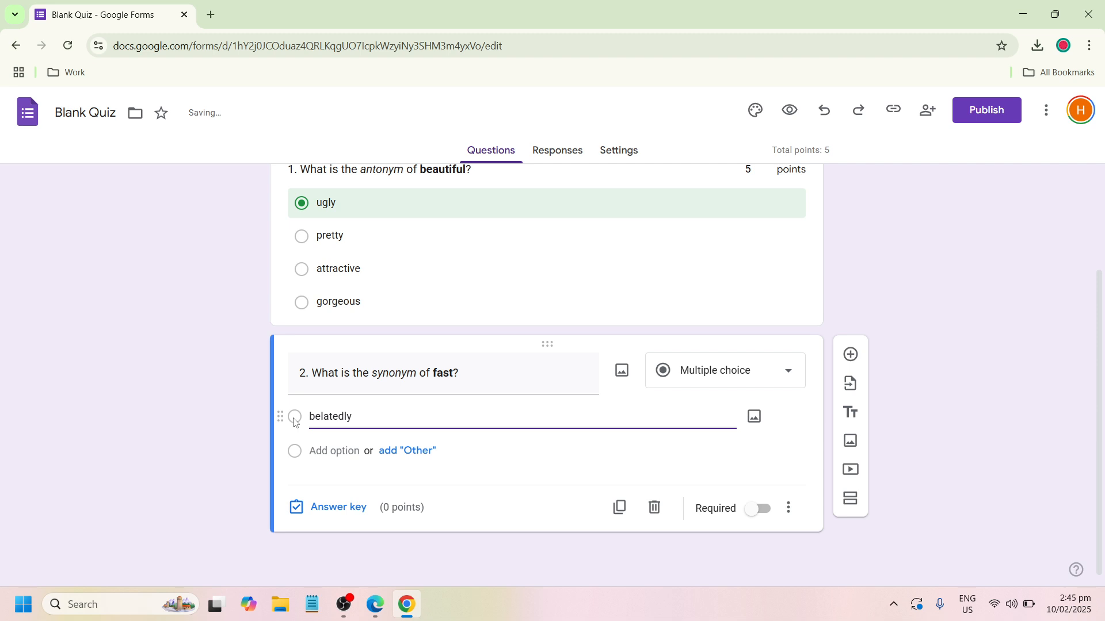
pyautogui.click(298, 451)
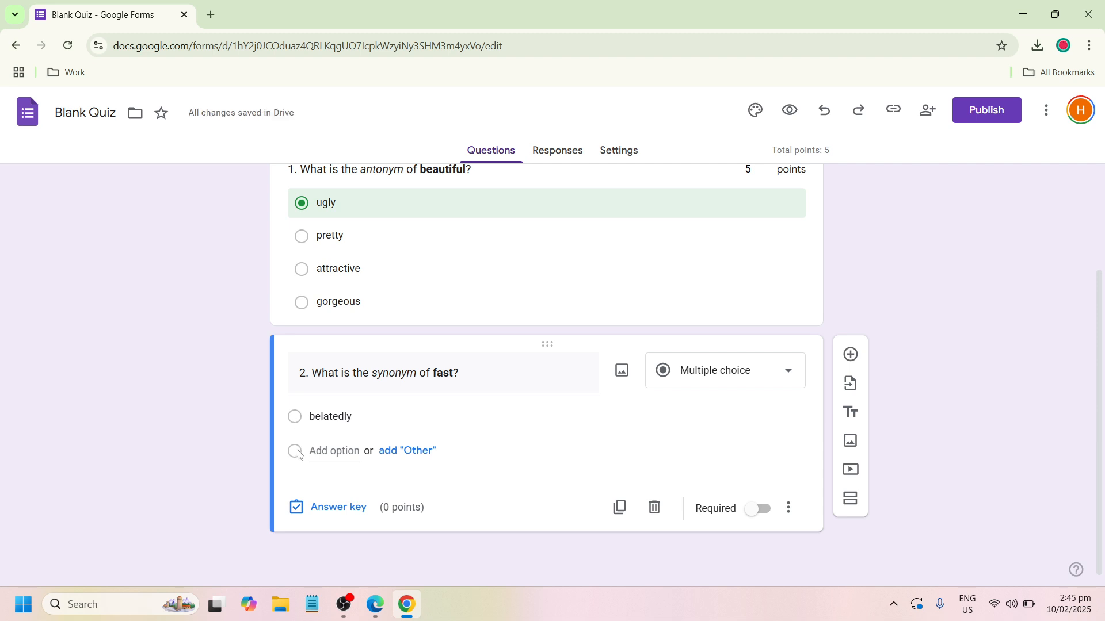
pyautogui.click(298, 454)
pyautogui.write('fu')
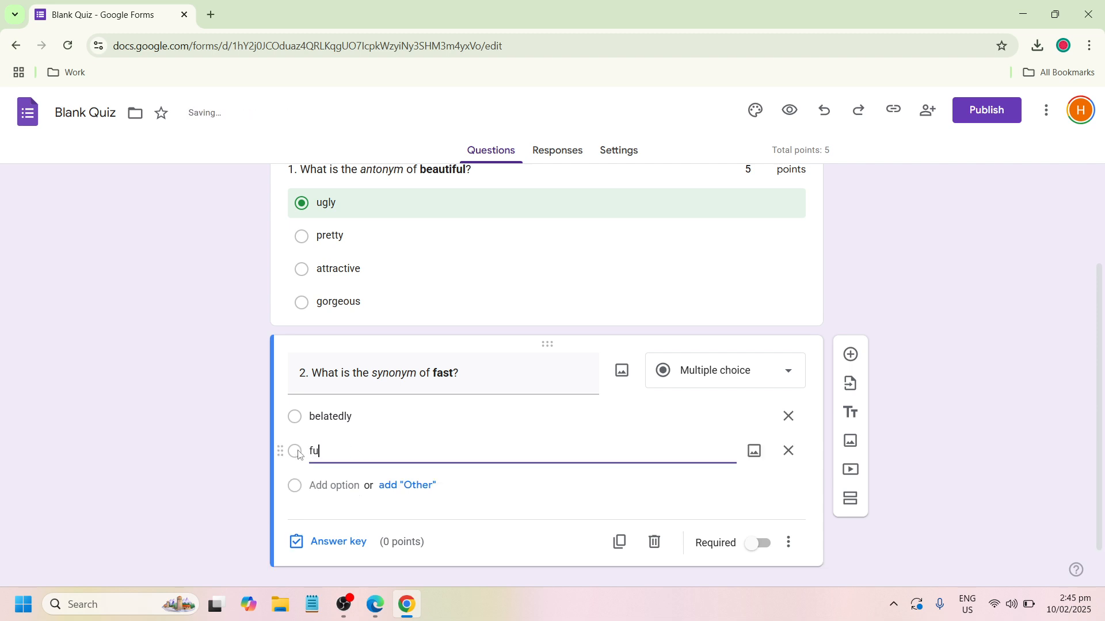
pyautogui.write('rious')
pyautogui.click(296, 487)
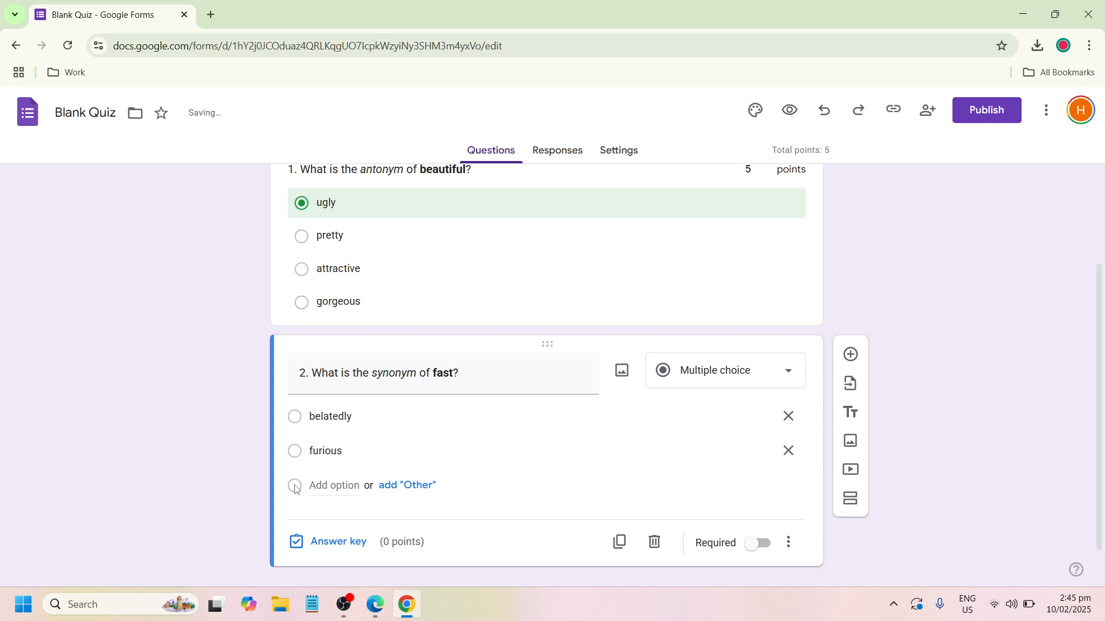
pyautogui.write('slow')
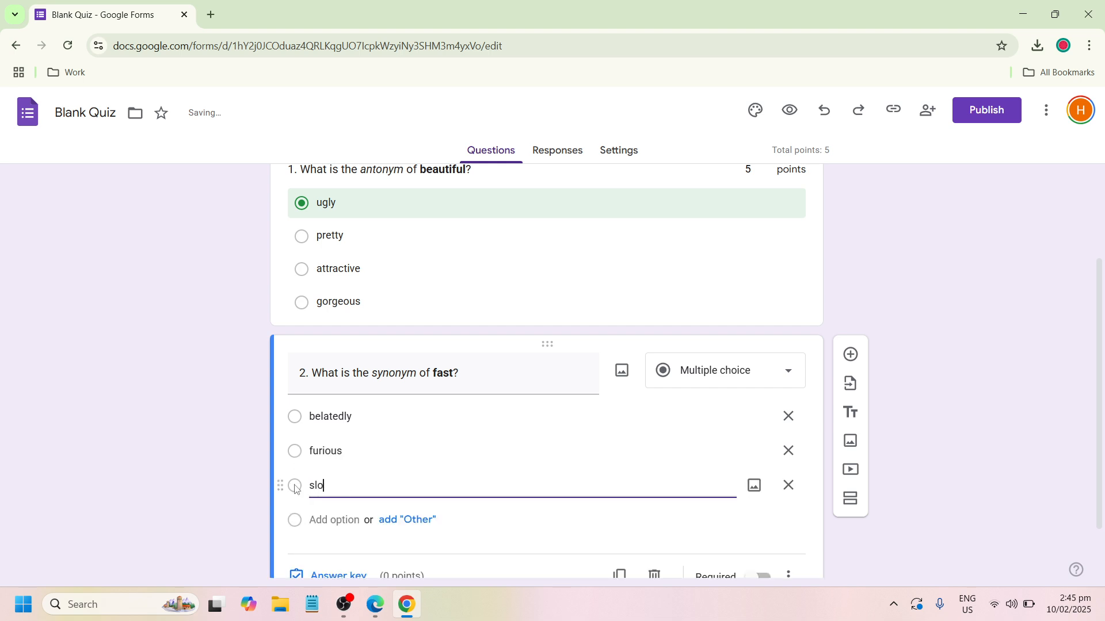
pyautogui.click(296, 520)
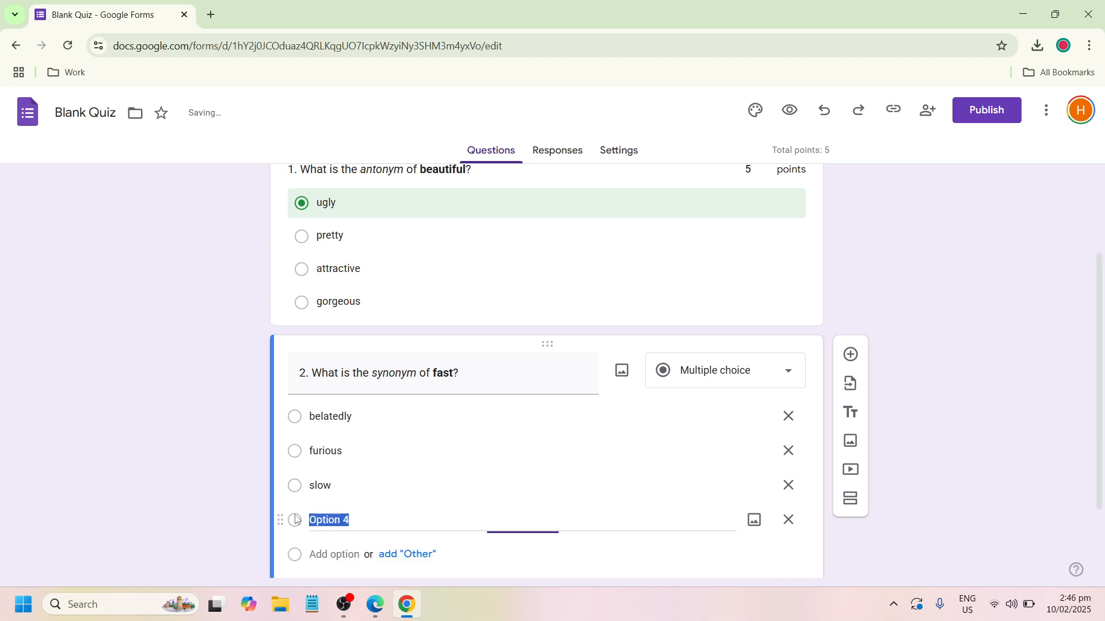
pyautogui.write('tar')
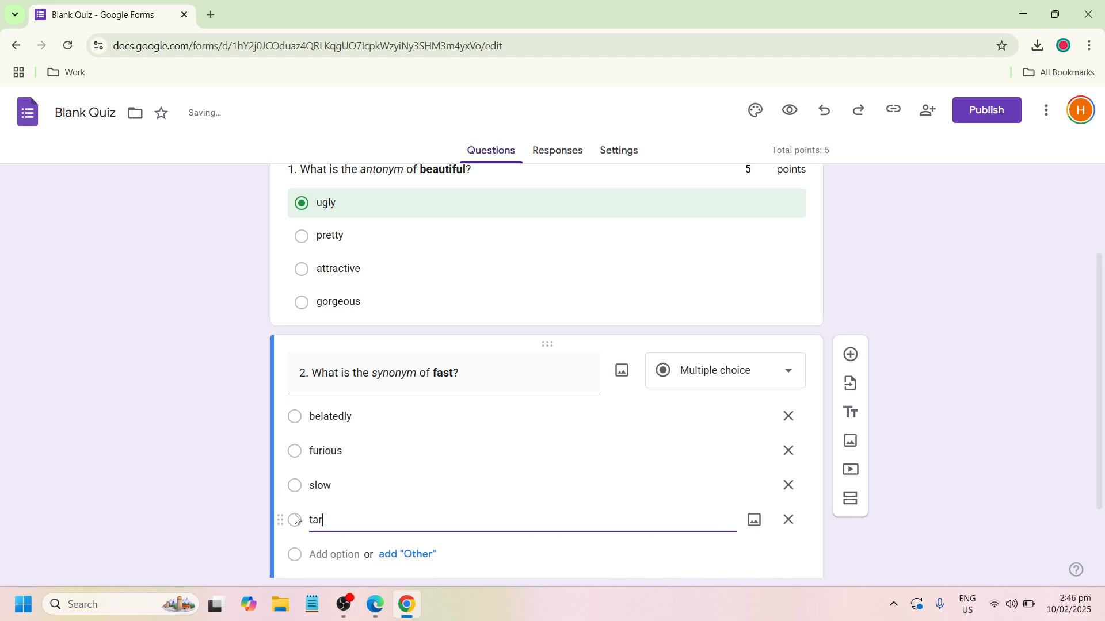
pyautogui.write('dily')
pyautogui.click(897, 532)
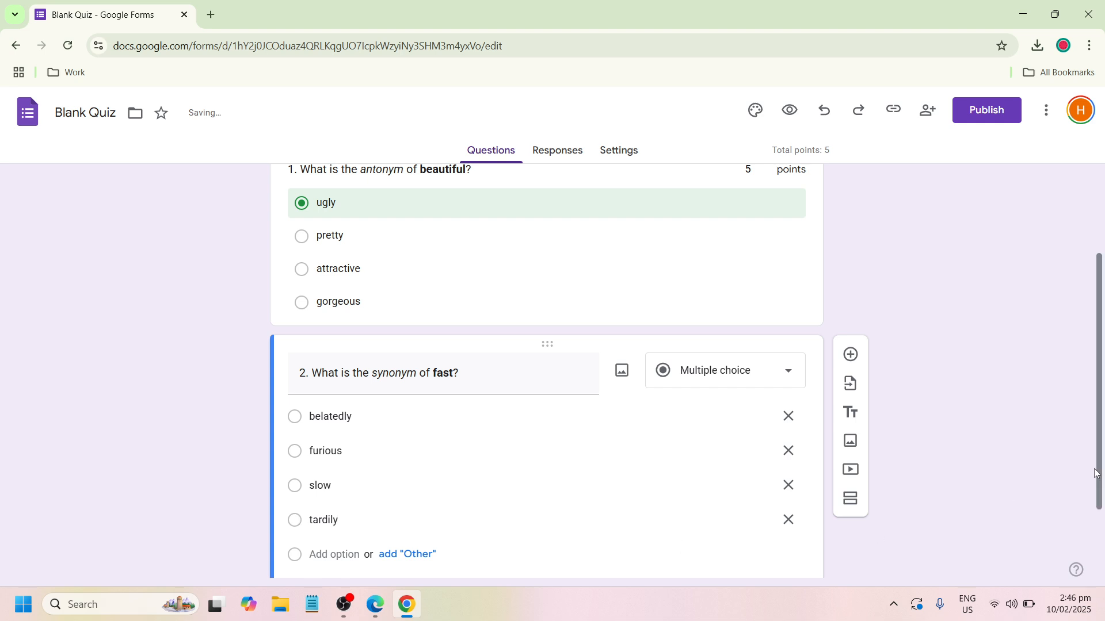
# Step: Mark "furious" as the correct answer in question 2's answer key and set its value to 5 points
pyautogui.scroll(-1, 1095, 468)
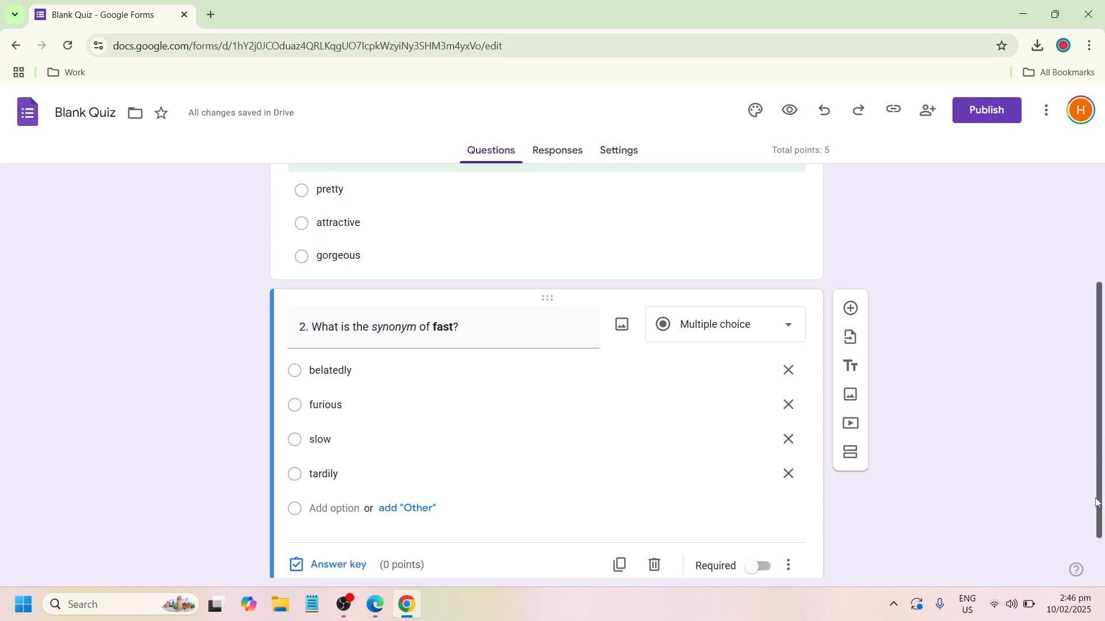
pyautogui.click(336, 551)
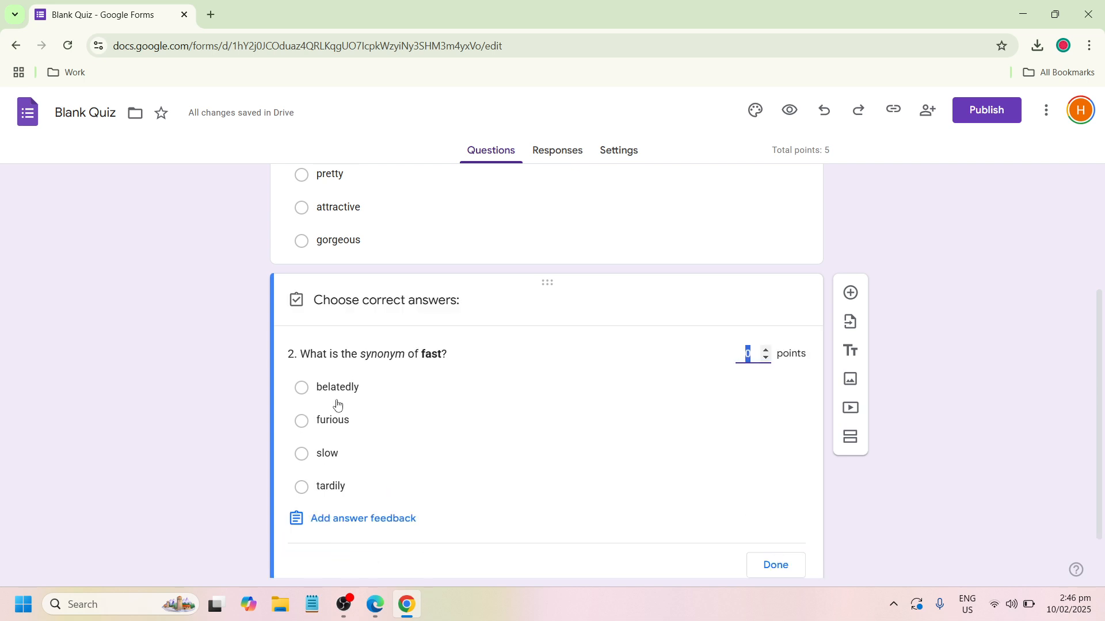
pyautogui.click(306, 423)
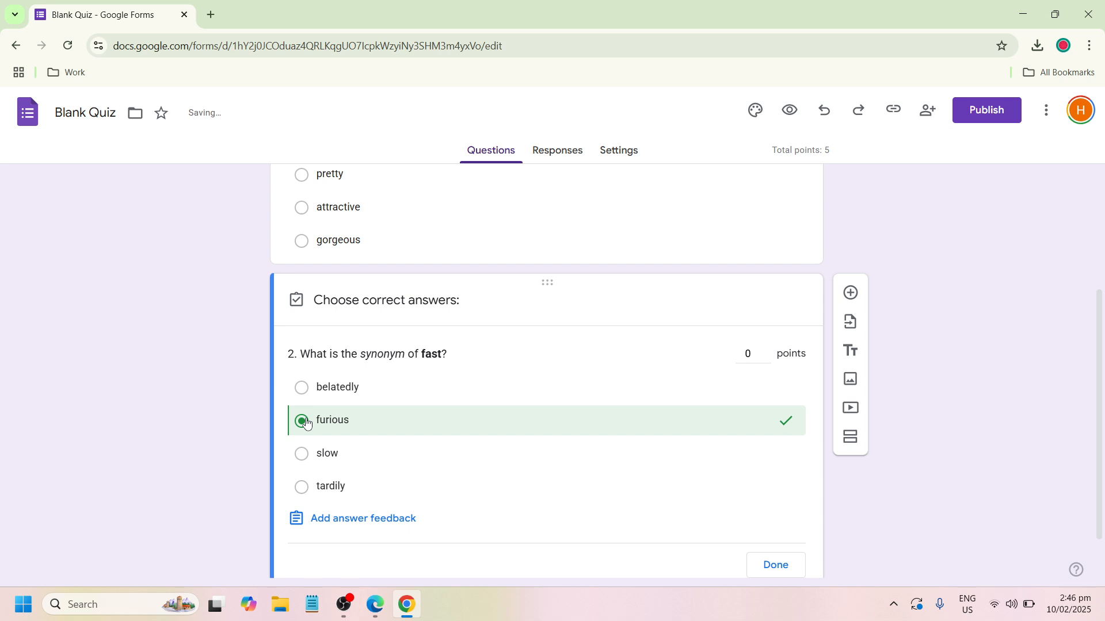
pyautogui.click(751, 349)
pyautogui.click(751, 349)
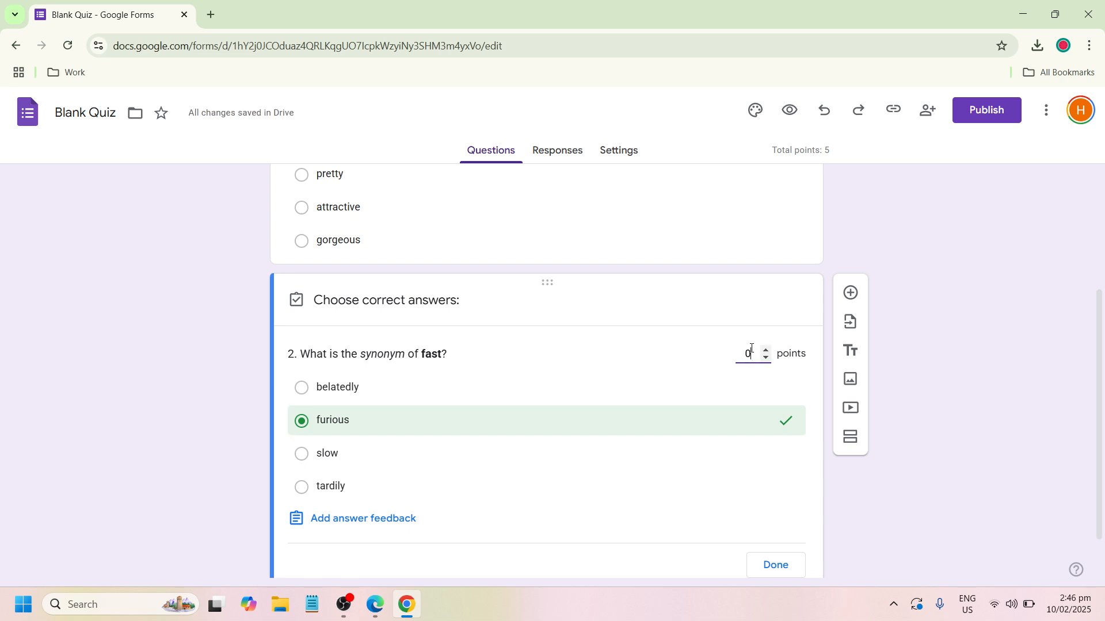
pyautogui.press('BackSpace')
pyautogui.write('5')
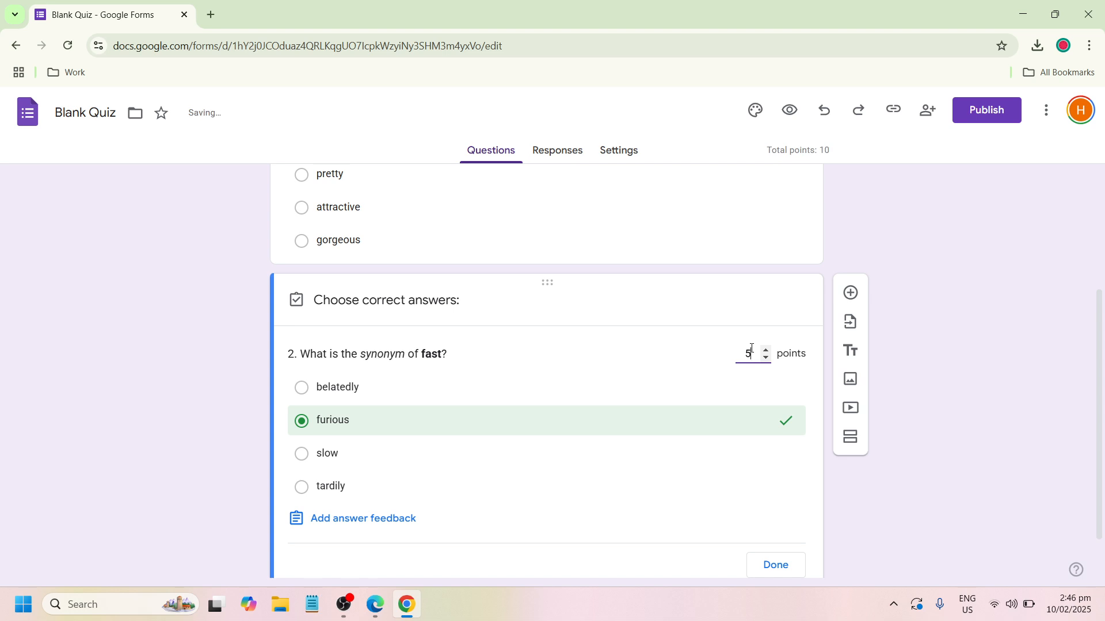
pyautogui.click(886, 492)
pyautogui.moveTo(1100, 410); pyautogui.dragTo(1099, 433)
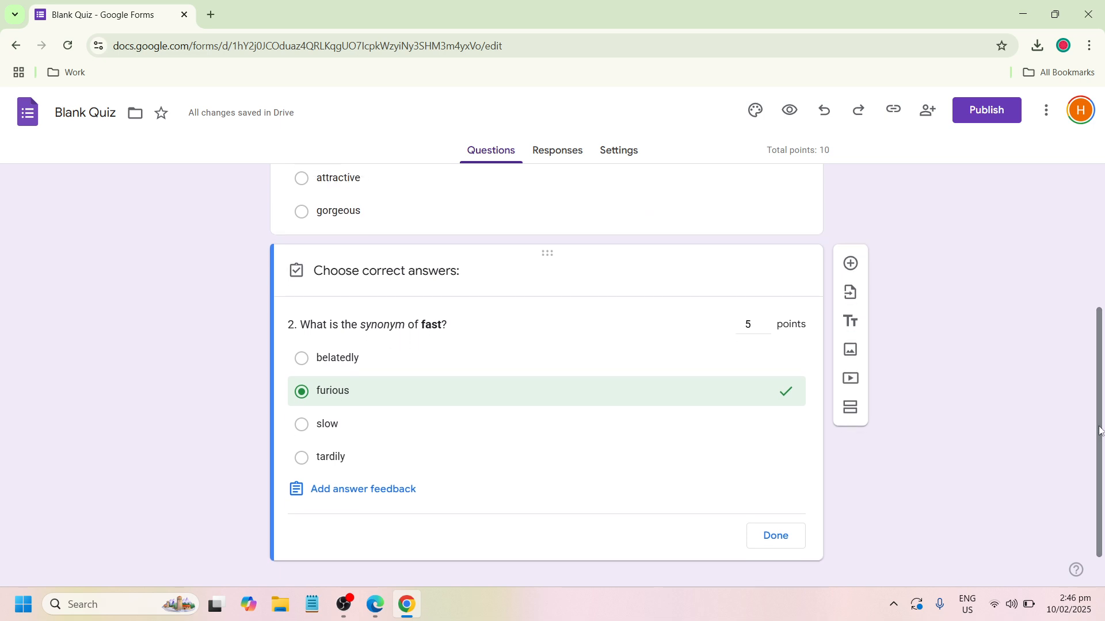
pyautogui.click(779, 535)
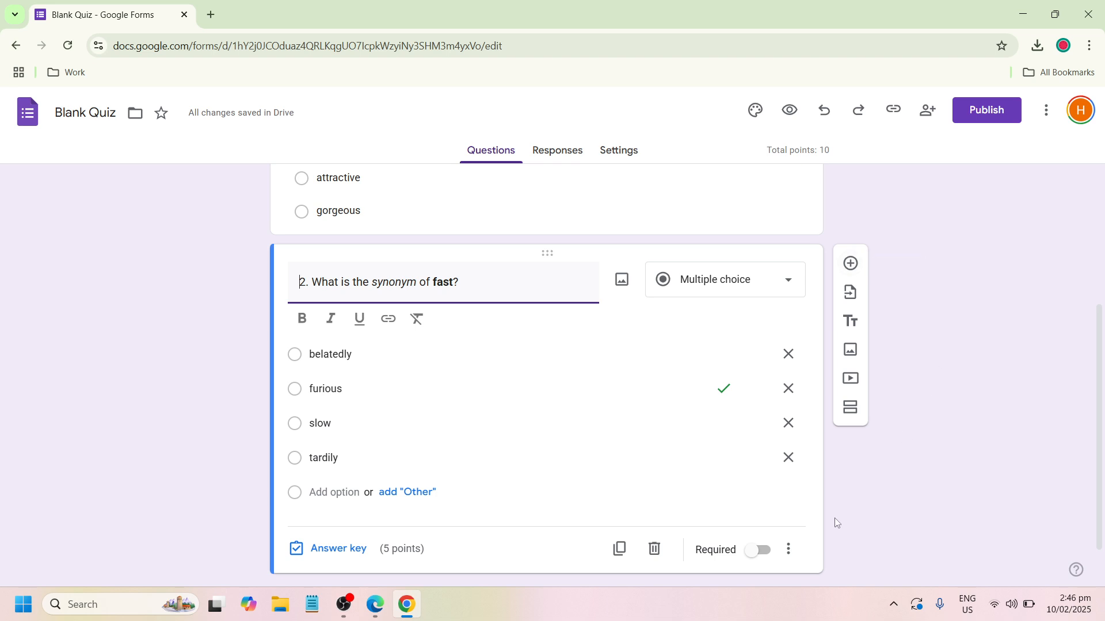
# Step: Add another empty multiple-choice question below question 2
pyautogui.click(851, 263)
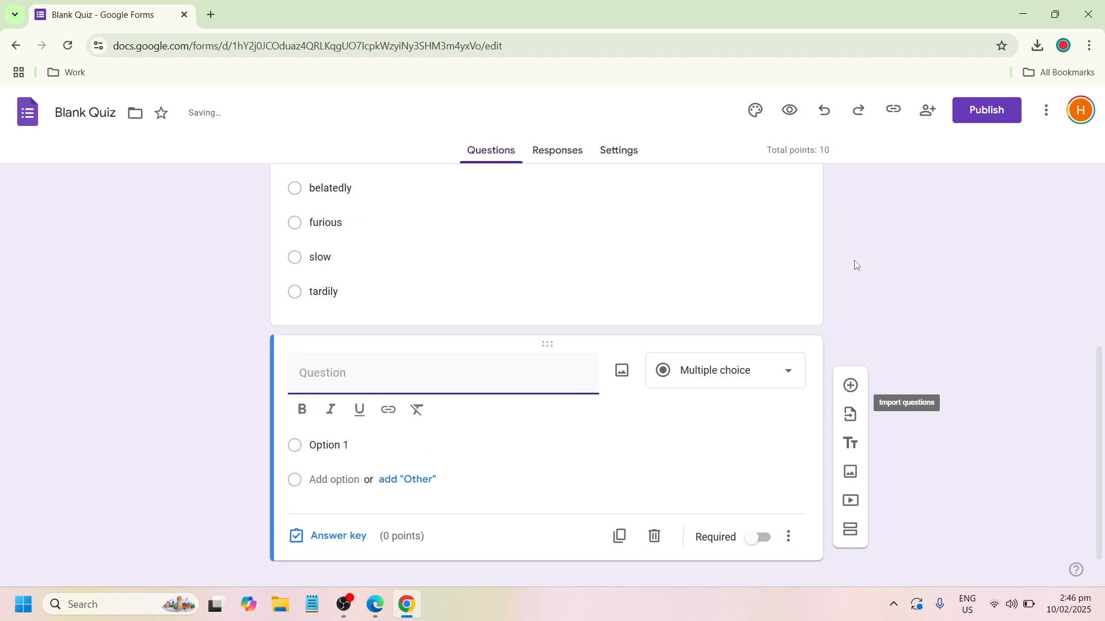
pyautogui.moveTo(1099, 434); pyautogui.dragTo(1092, 486)
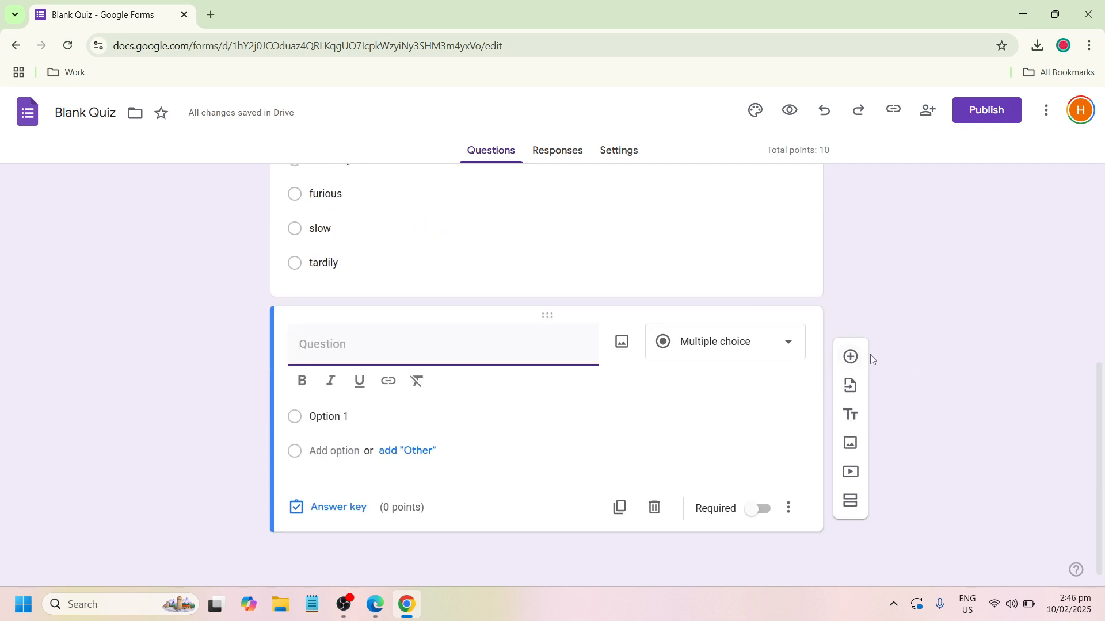
# Step: Publish the quiz with the responder access set to anyone with the link
pyautogui.moveTo(1100, 397); pyautogui.dragTo(1099, 194)
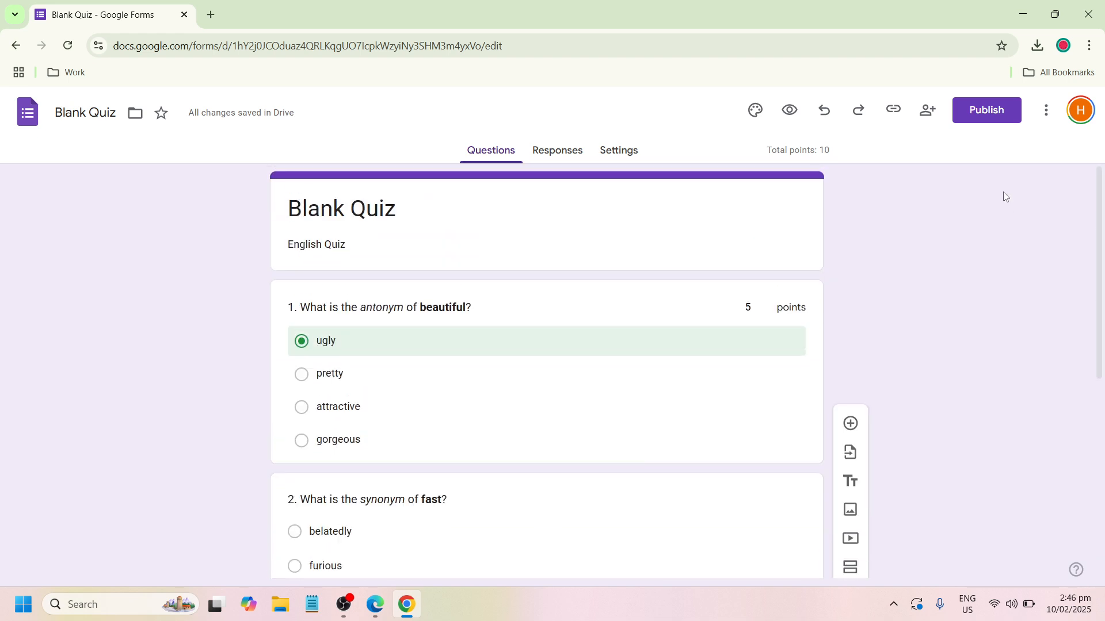
pyautogui.click(986, 113)
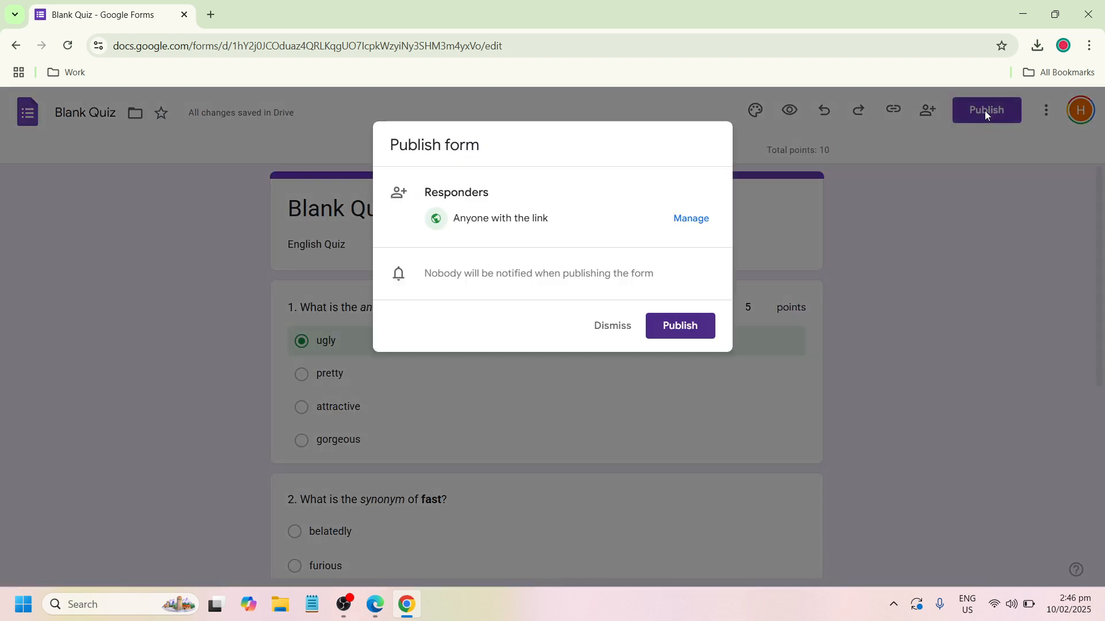
pyautogui.click(675, 326)
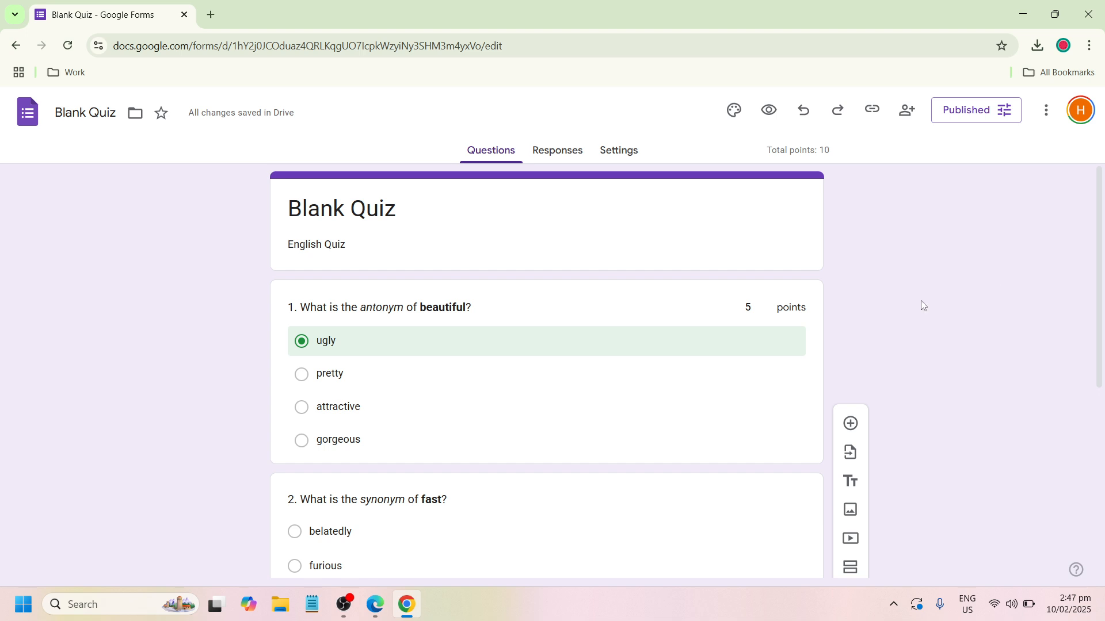
pyautogui.click(351, 613)
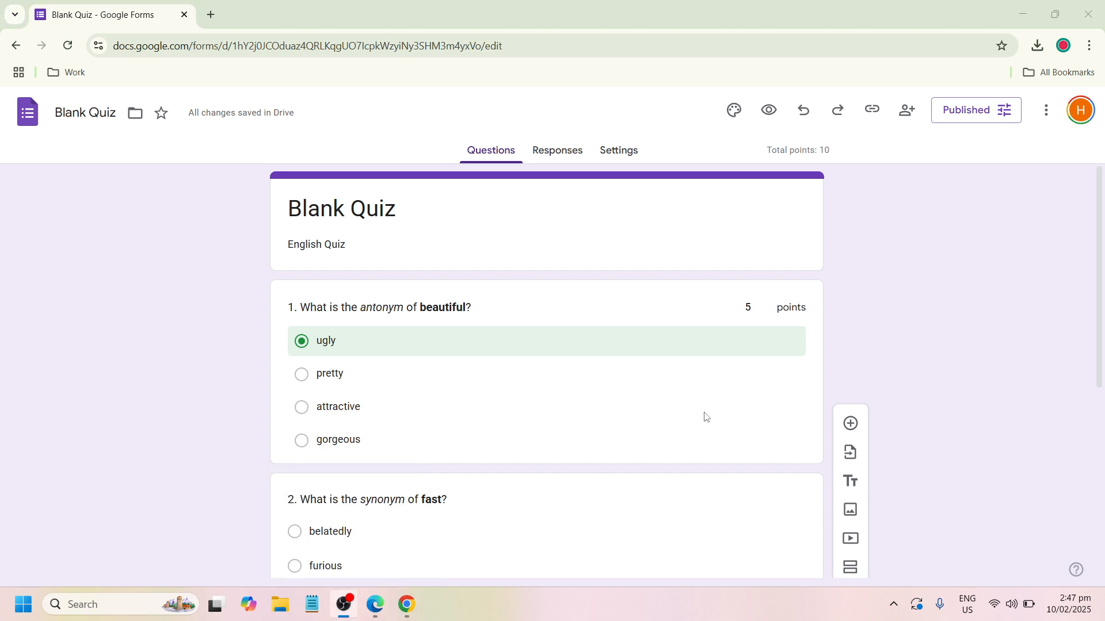